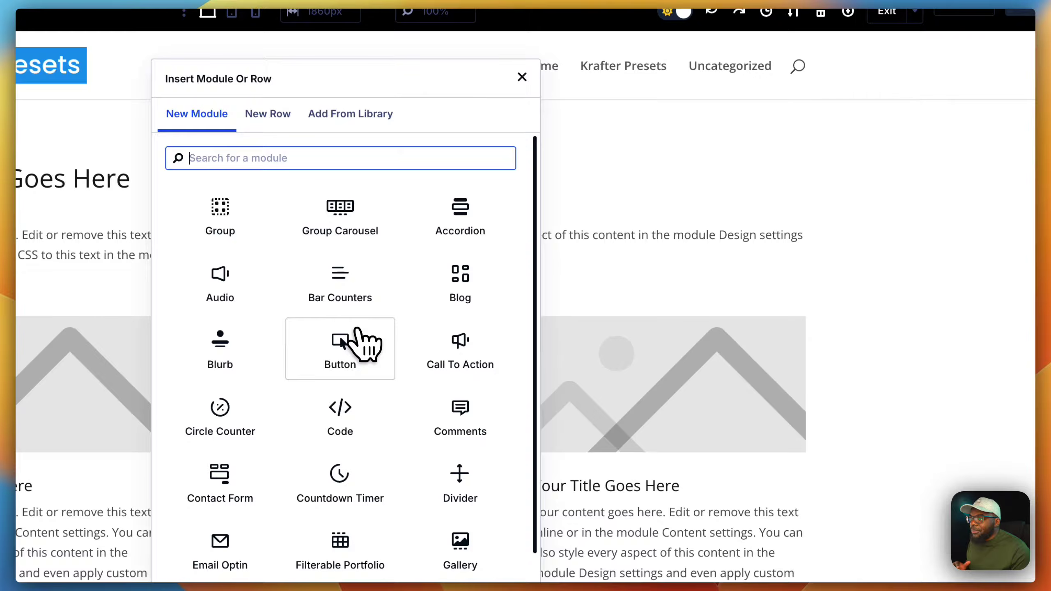
Insert a Button module below the intro text and apply the kp-heading-1 preset to the first section's heading
click(356, 331)
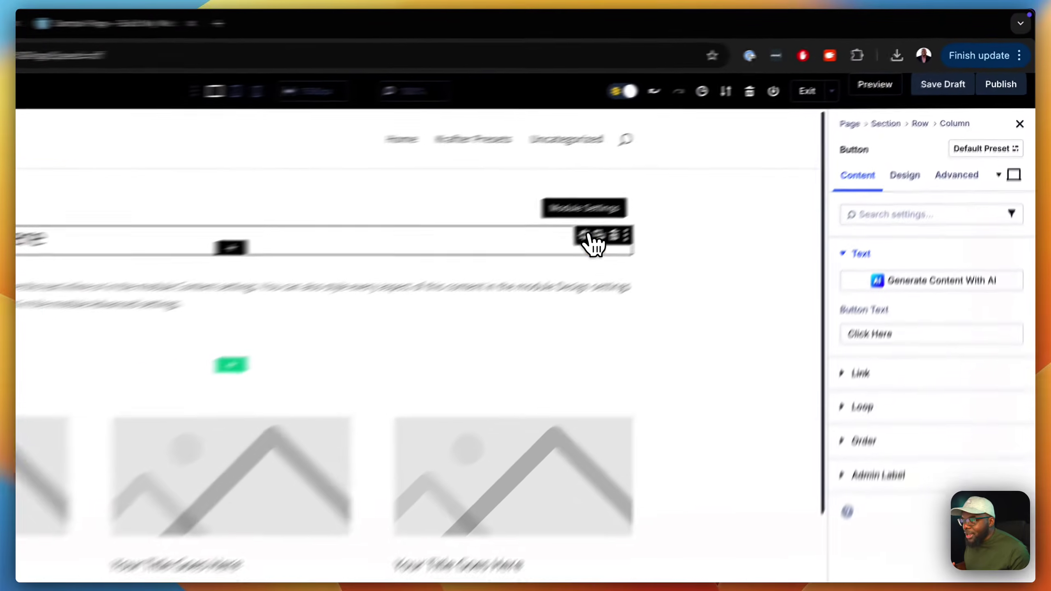
click(714, 170)
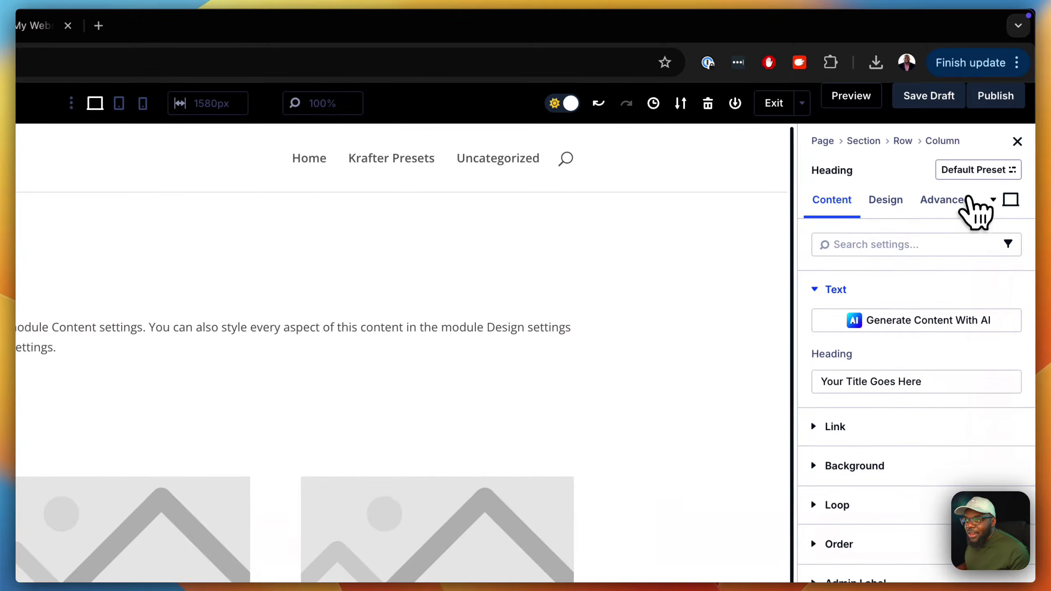
click(964, 171)
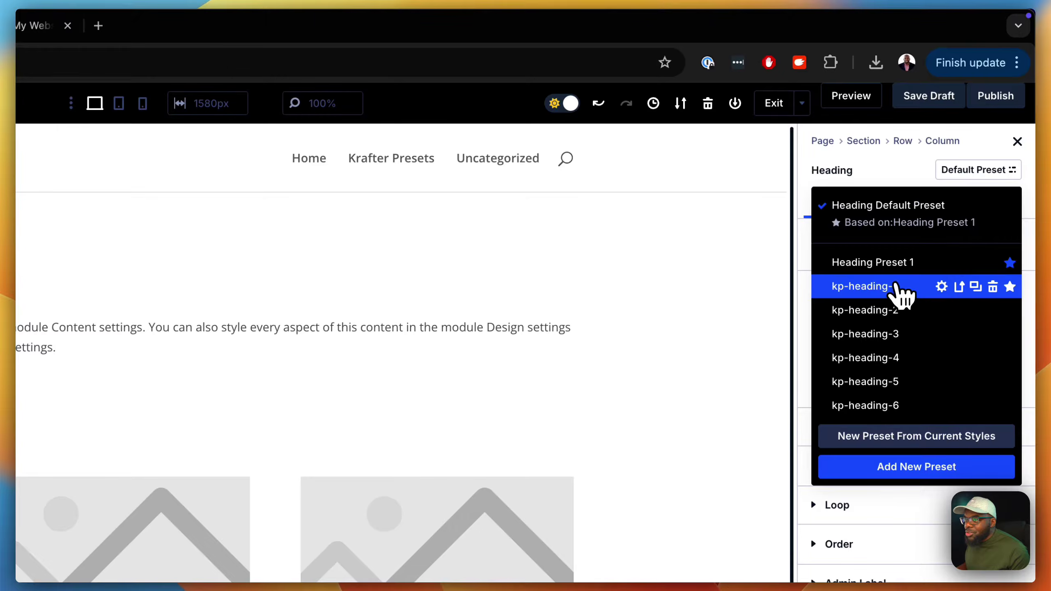
click(895, 285)
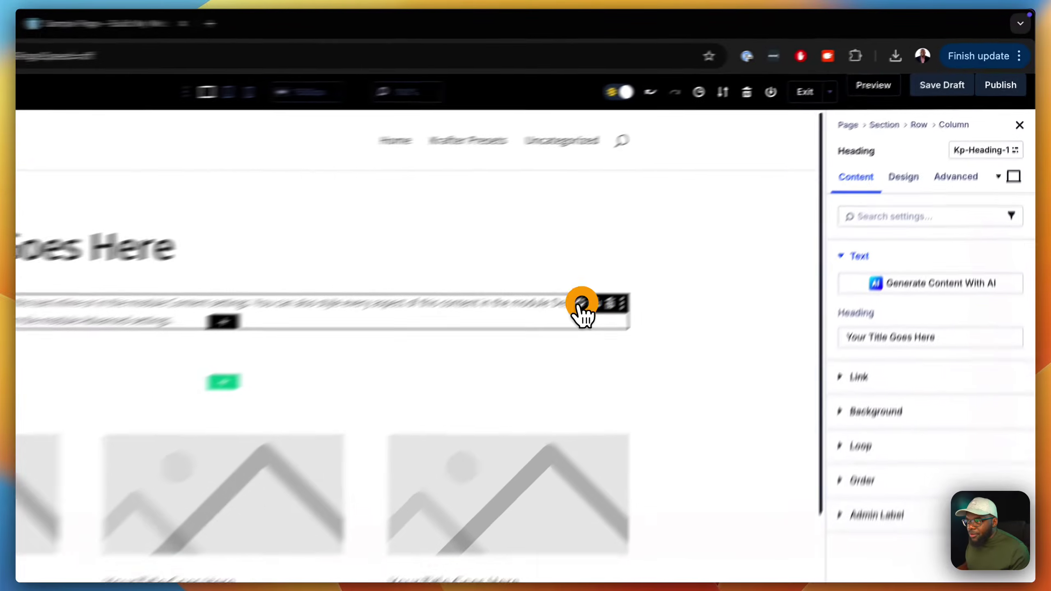
Apply the kp-body-text preset to the intro text module under the main heading
click(712, 216)
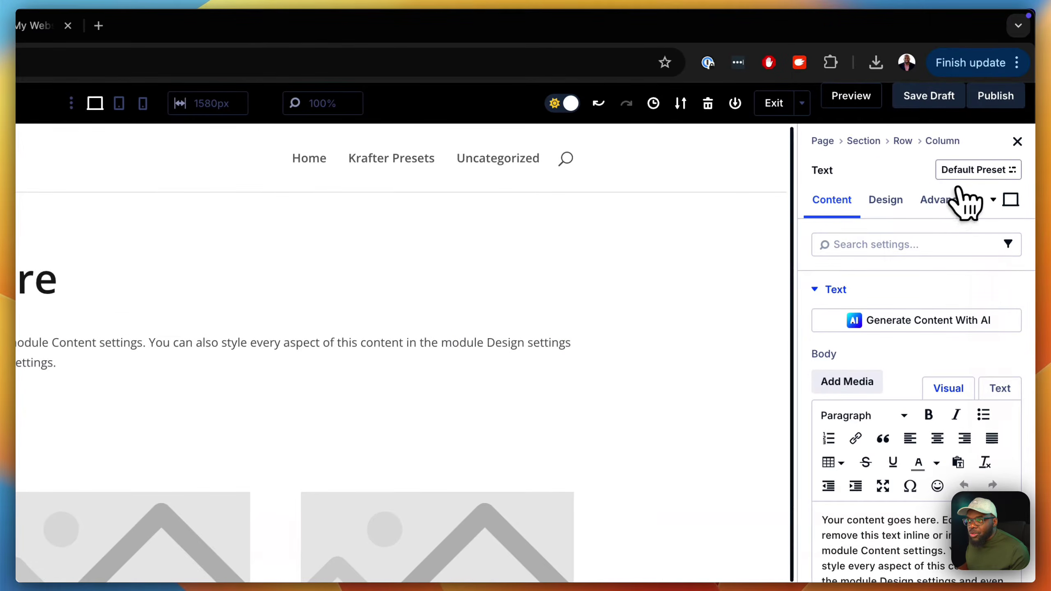
click(979, 172)
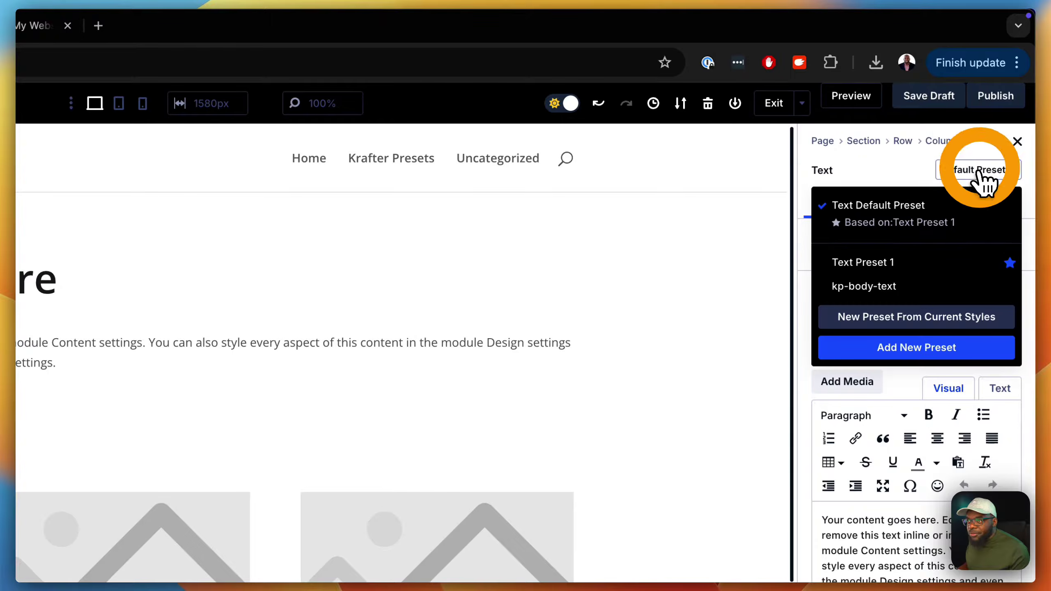
click(908, 287)
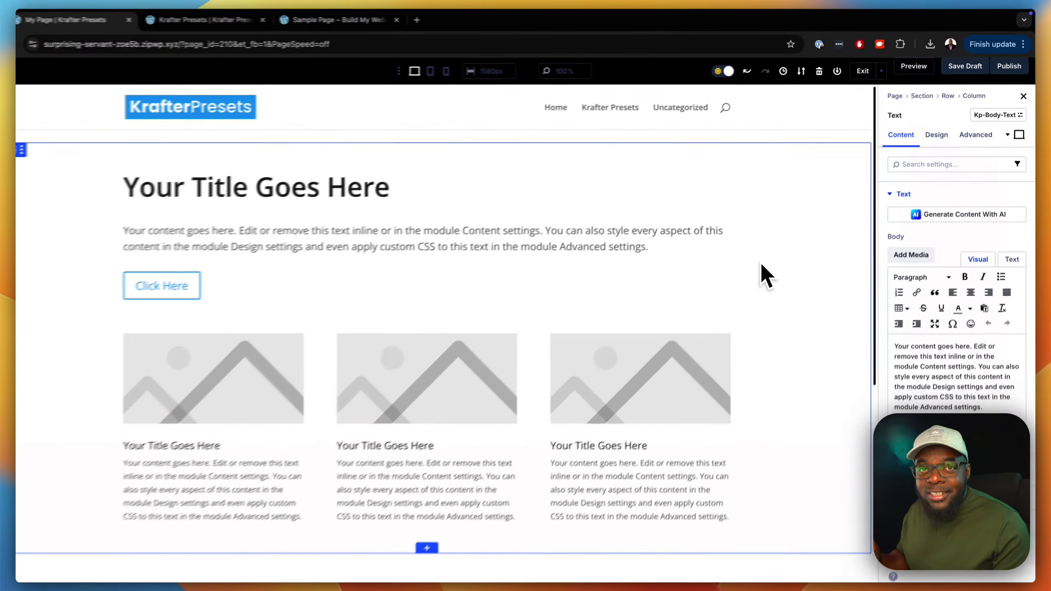
Apply the kp-button-pri preset to the "Click Here" button
mouse_move(264, 274)
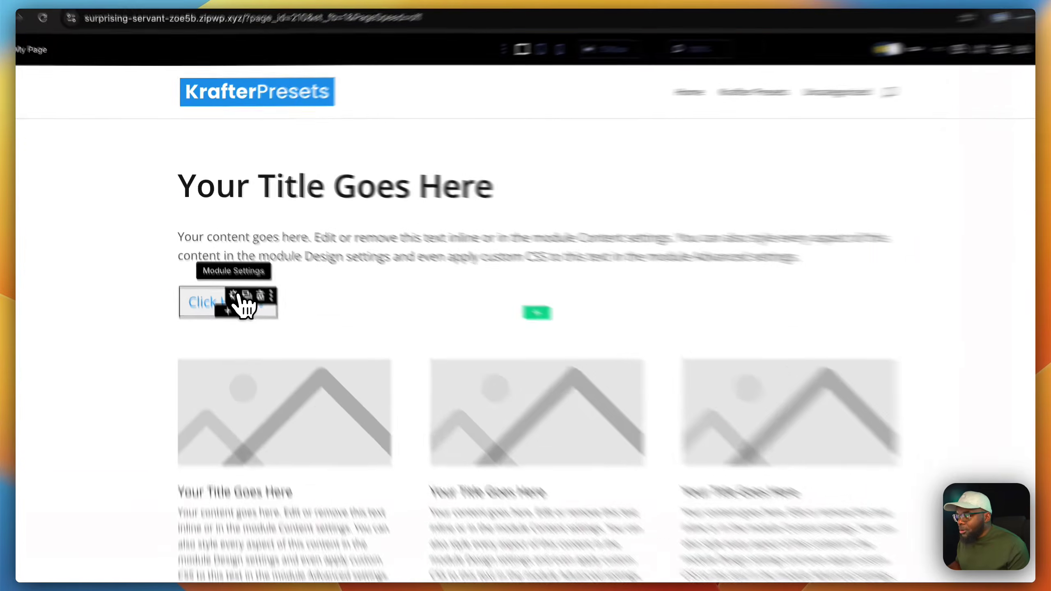
click(235, 295)
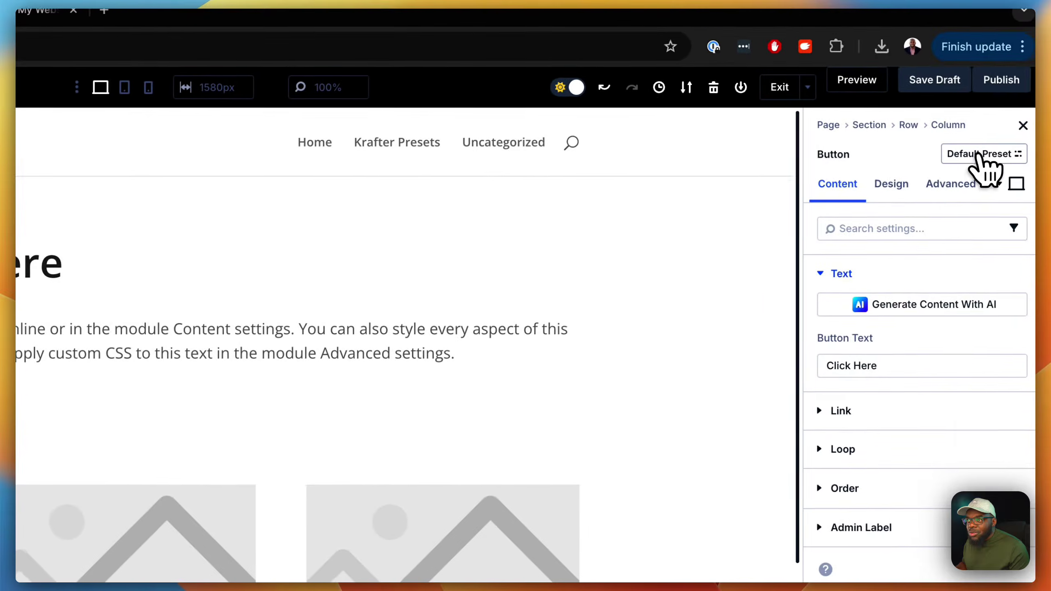
click(977, 156)
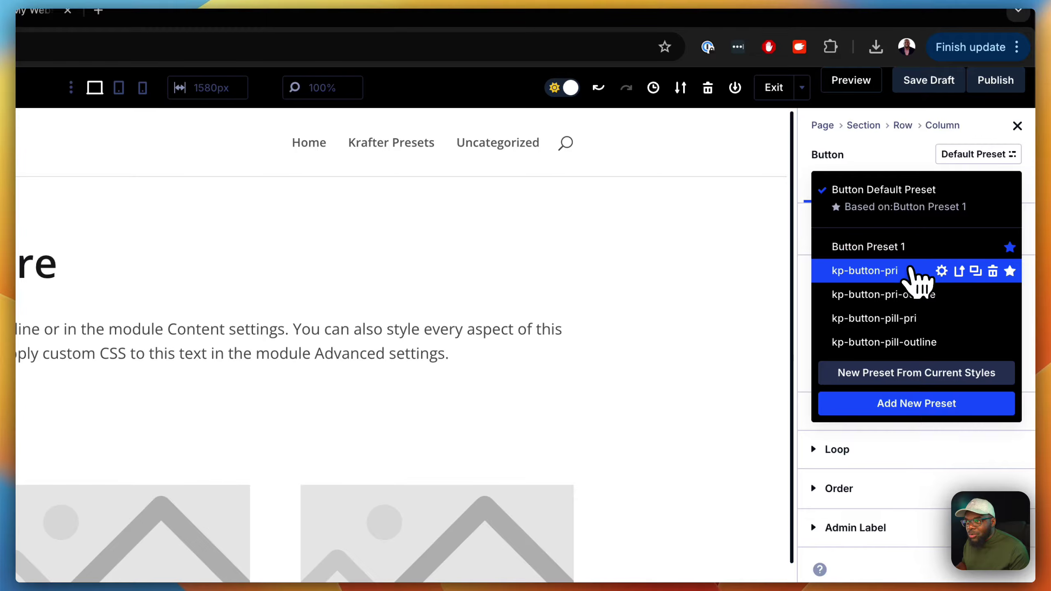
click(912, 269)
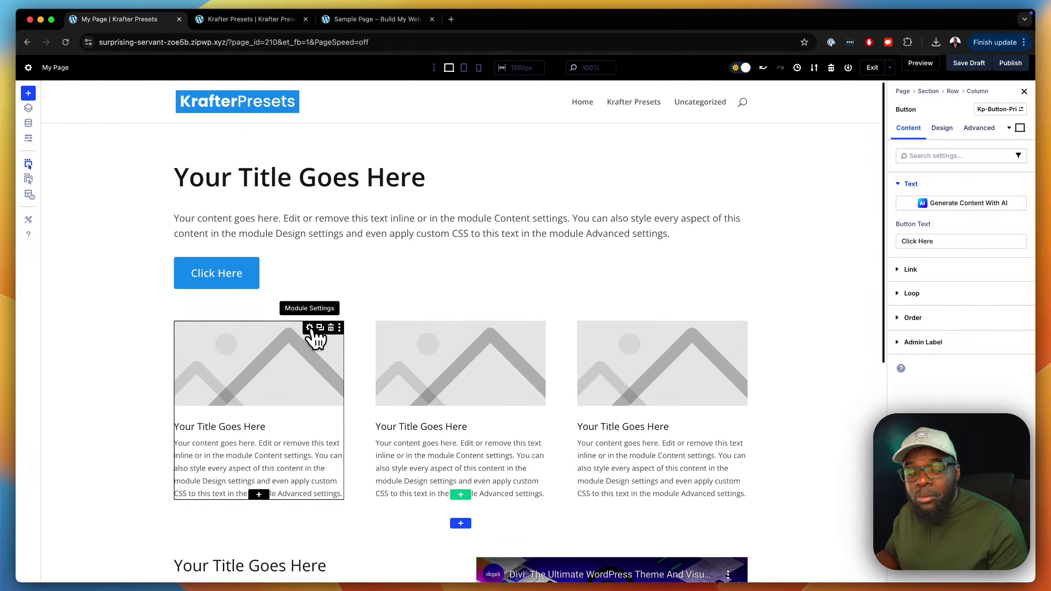
Apply the kp-blurb-c-light preset to the first blurb in the three-column row
click(309, 327)
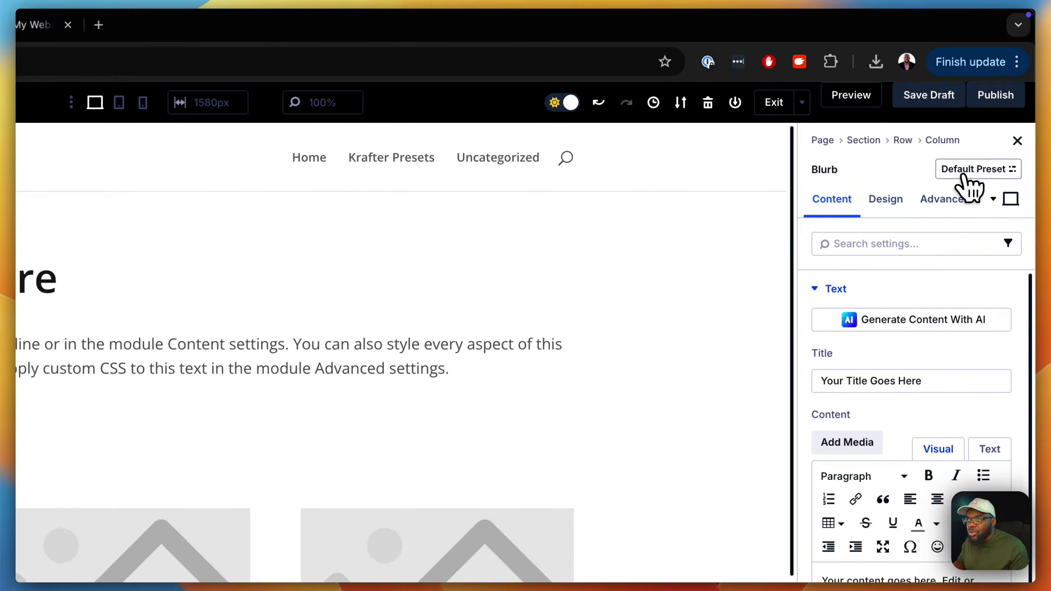
click(968, 171)
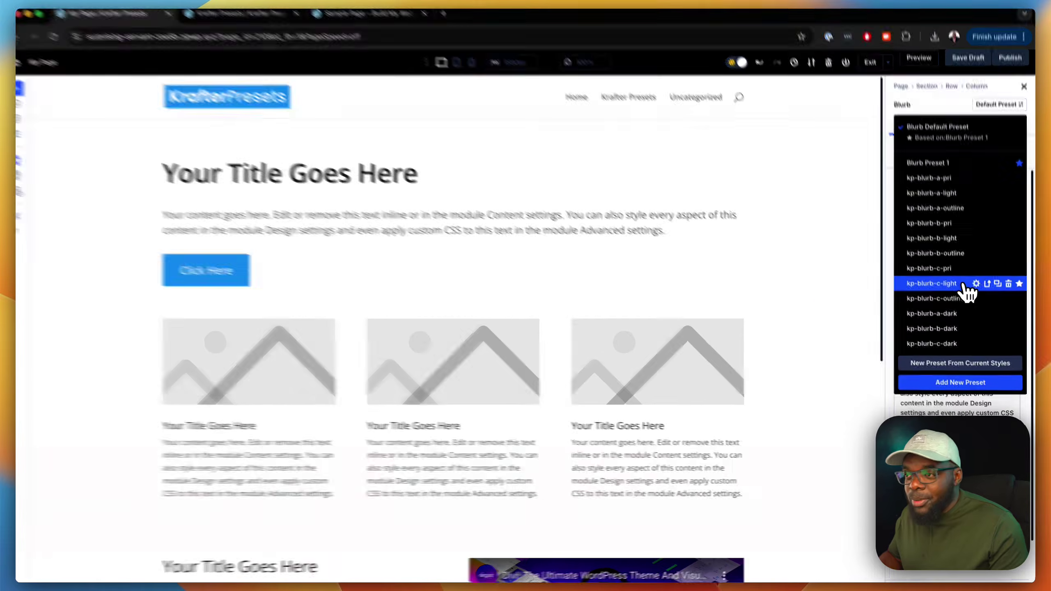
click(962, 287)
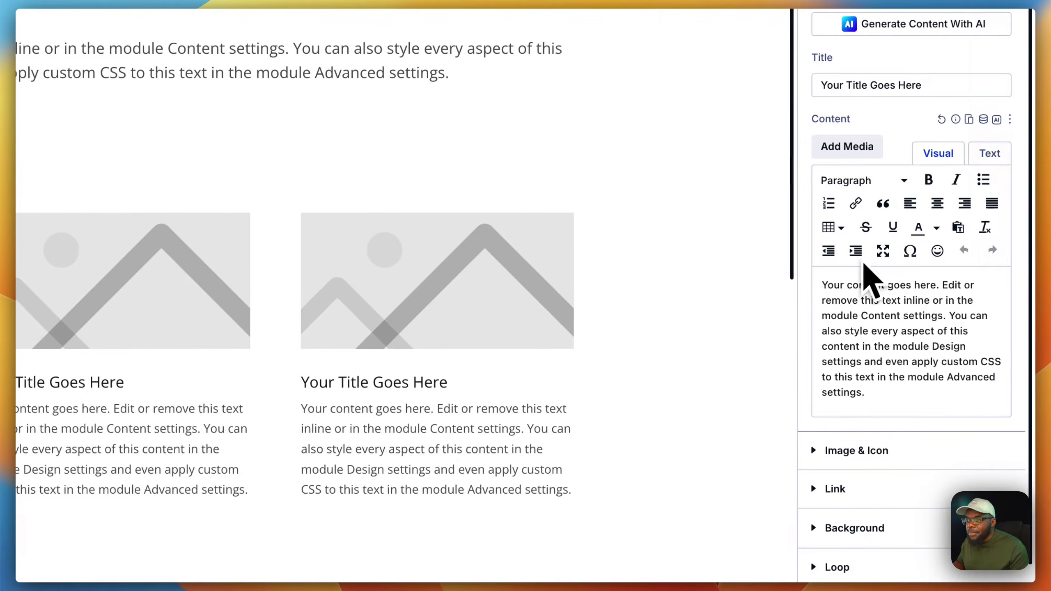
Make the first blurb use an icon instead of its image and choose the Adjustments Vertical icon
click(898, 441)
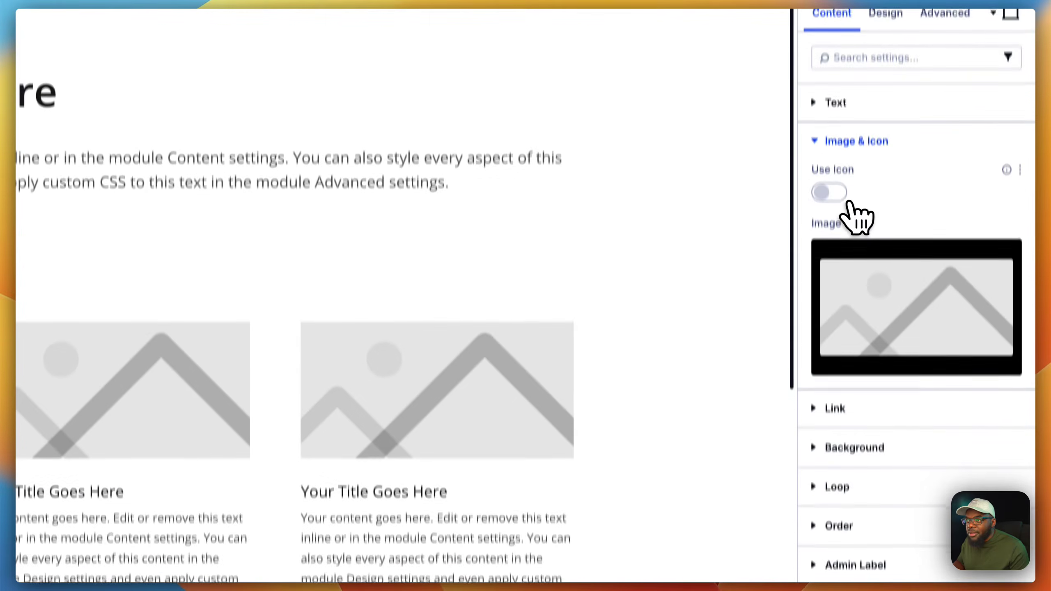
click(840, 195)
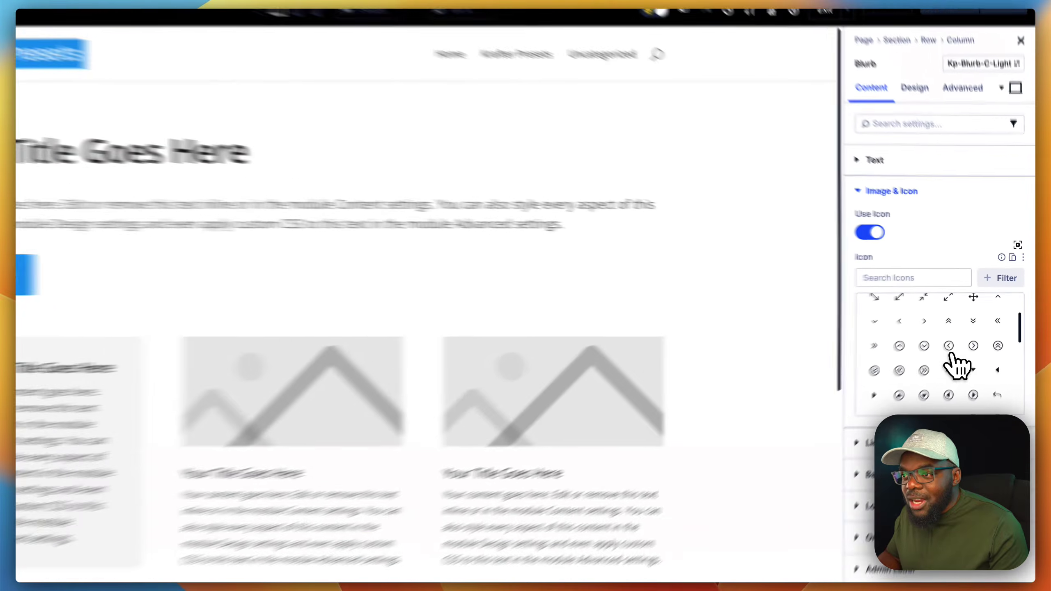
scroll(960, 364, down, 5)
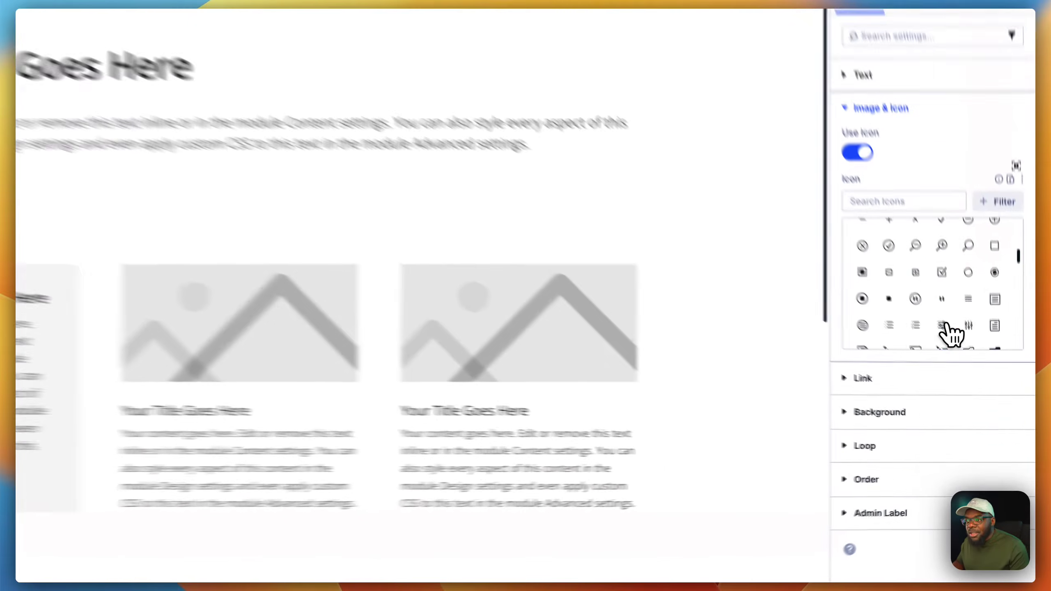
click(968, 362)
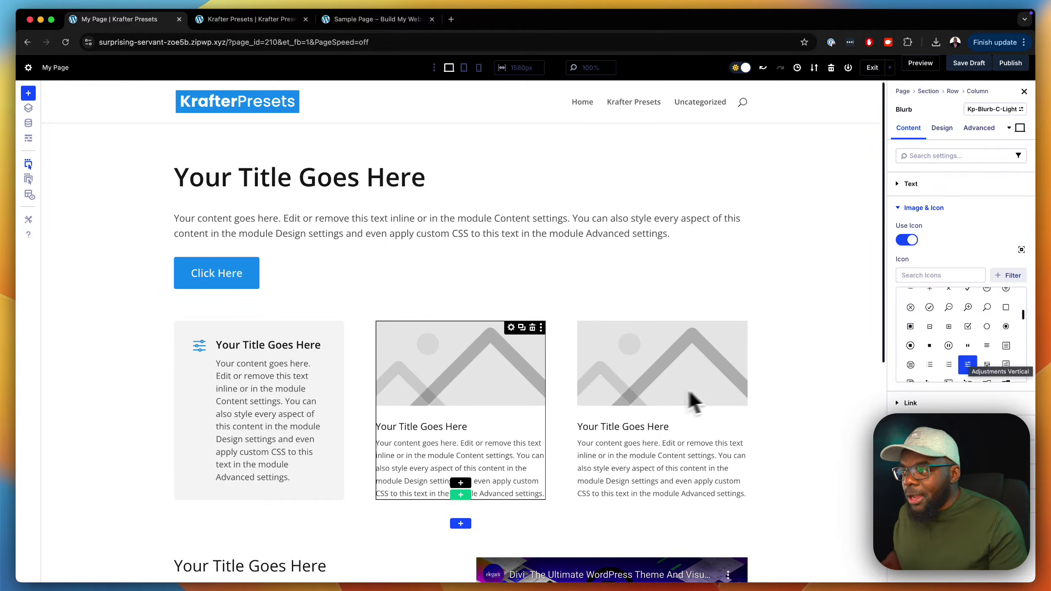
Give the FAQs section a dark navy background color, 12174E
scroll(516, 422, down, 10)
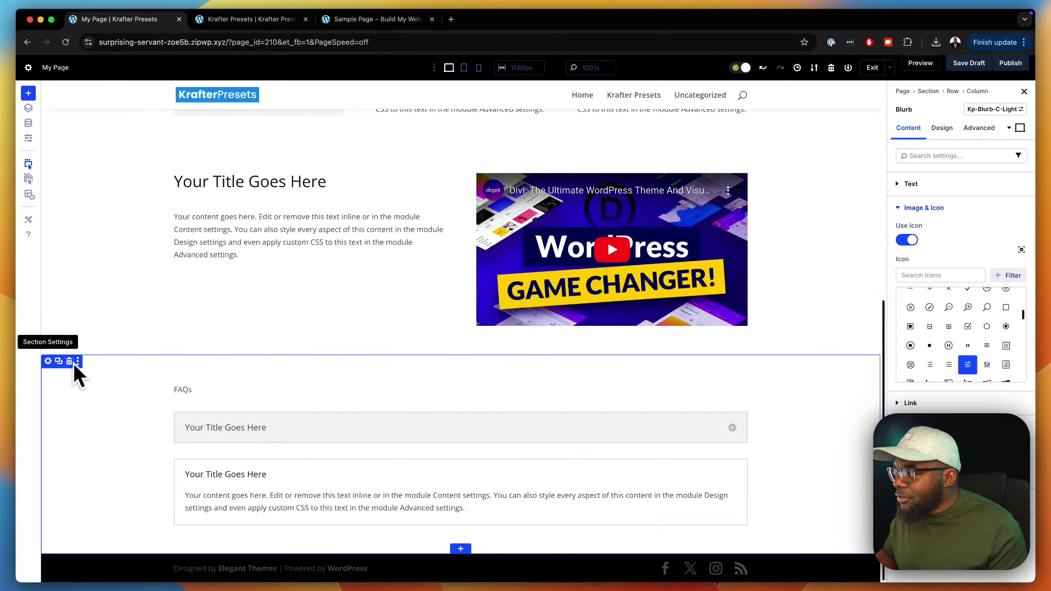
click(49, 361)
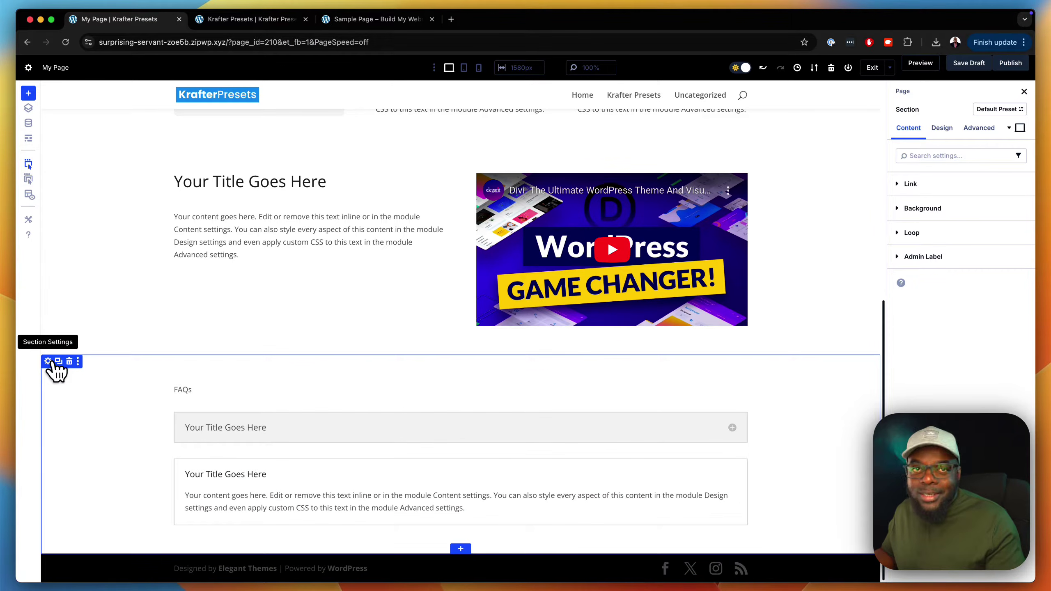
click(925, 208)
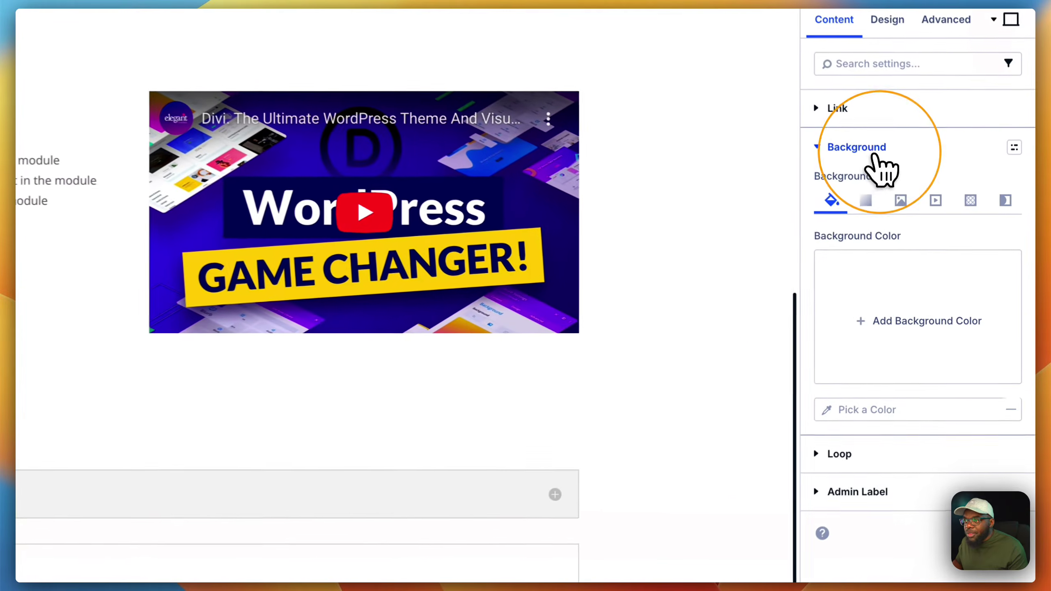
click(898, 295)
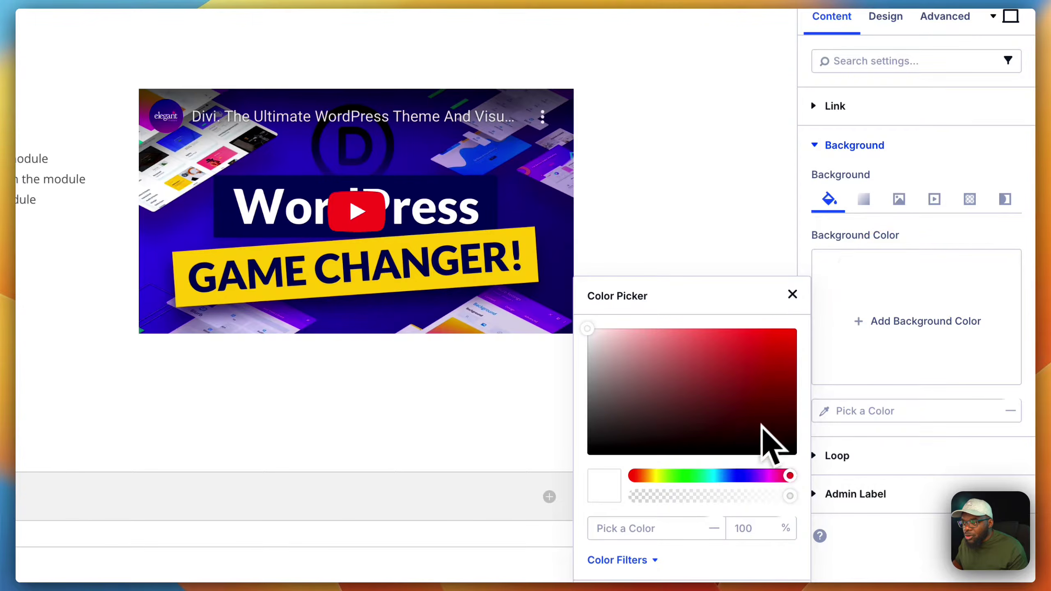
click(734, 475)
click(750, 410)
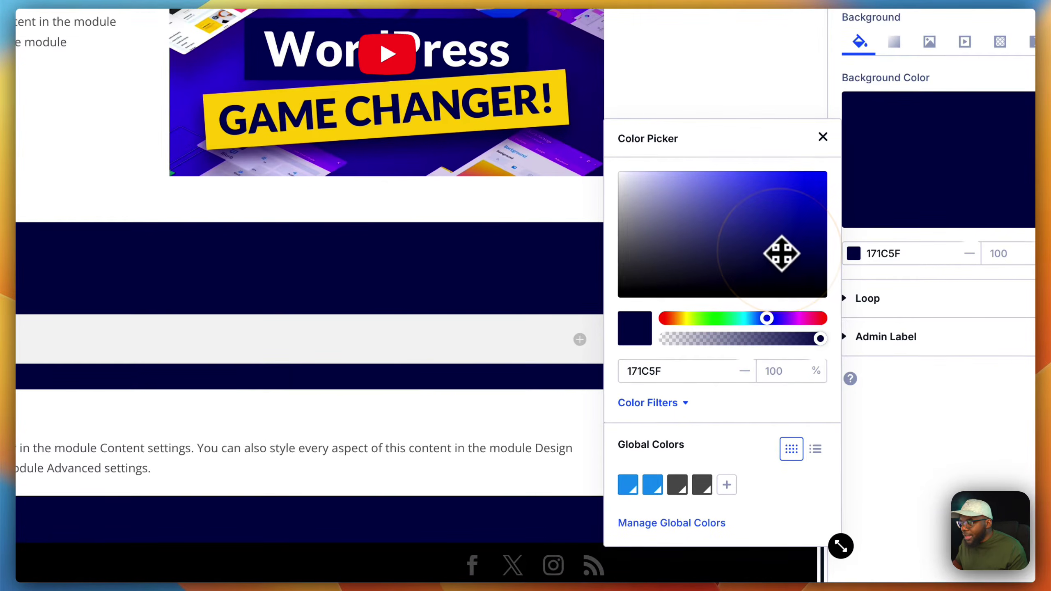
drag(782, 253, 779, 260)
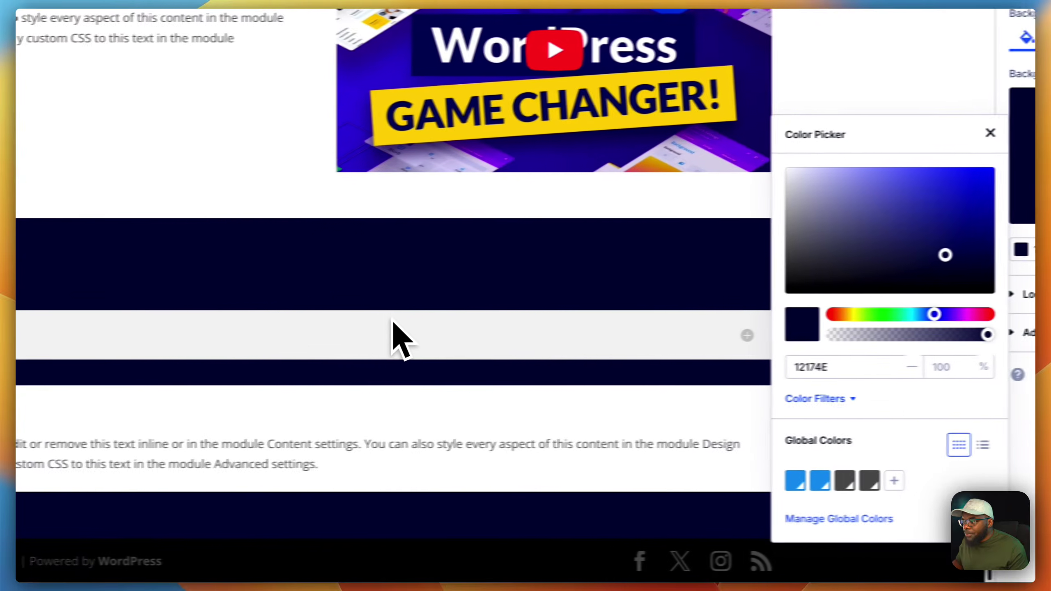
click(254, 282)
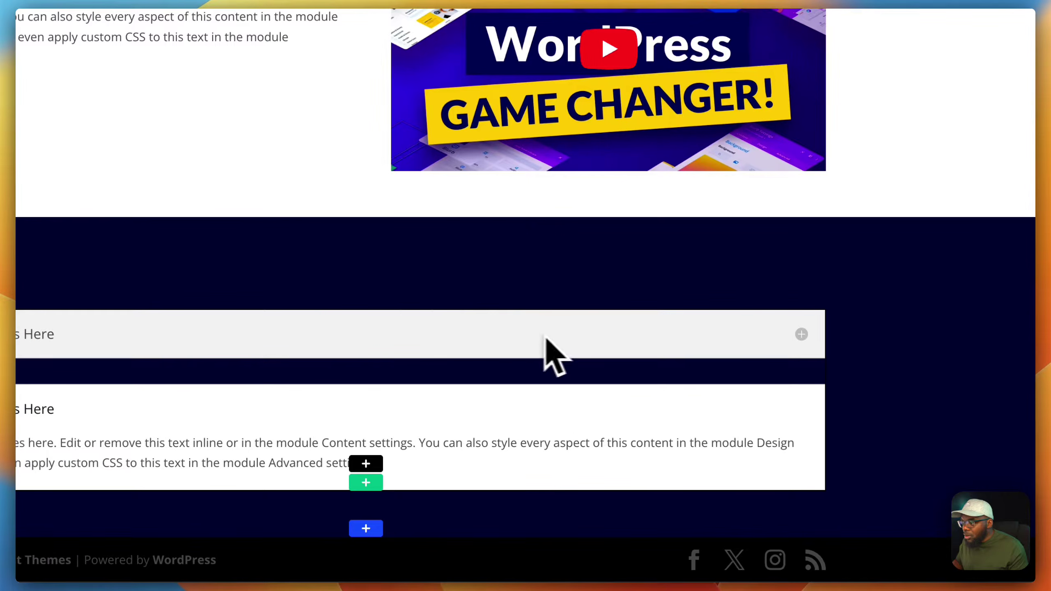
Apply the kp-accordion-dark-open preset to the first accordion item in the FAQs section
click(553, 356)
click(957, 169)
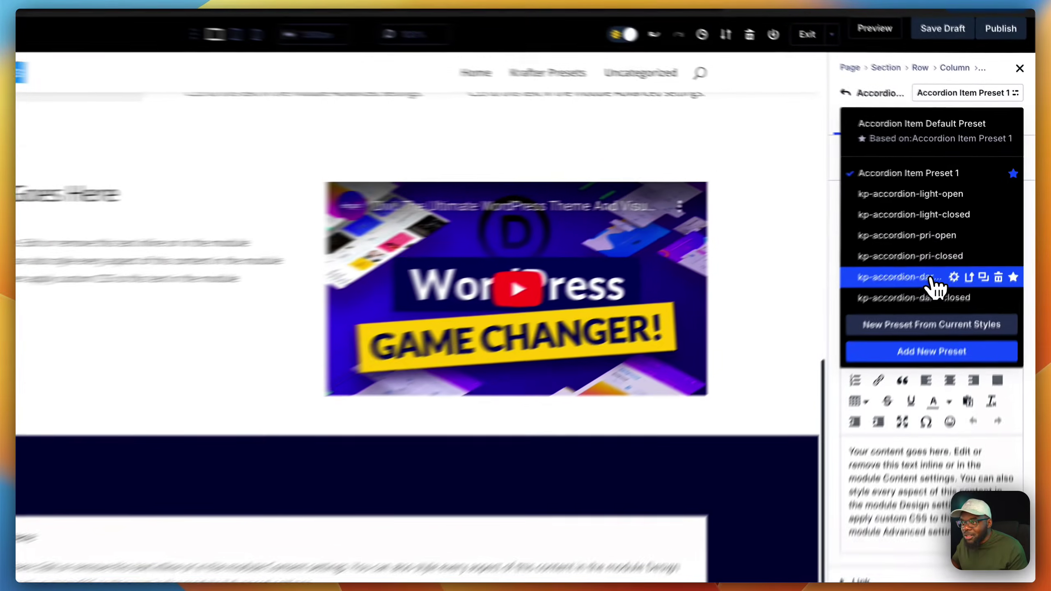
click(961, 243)
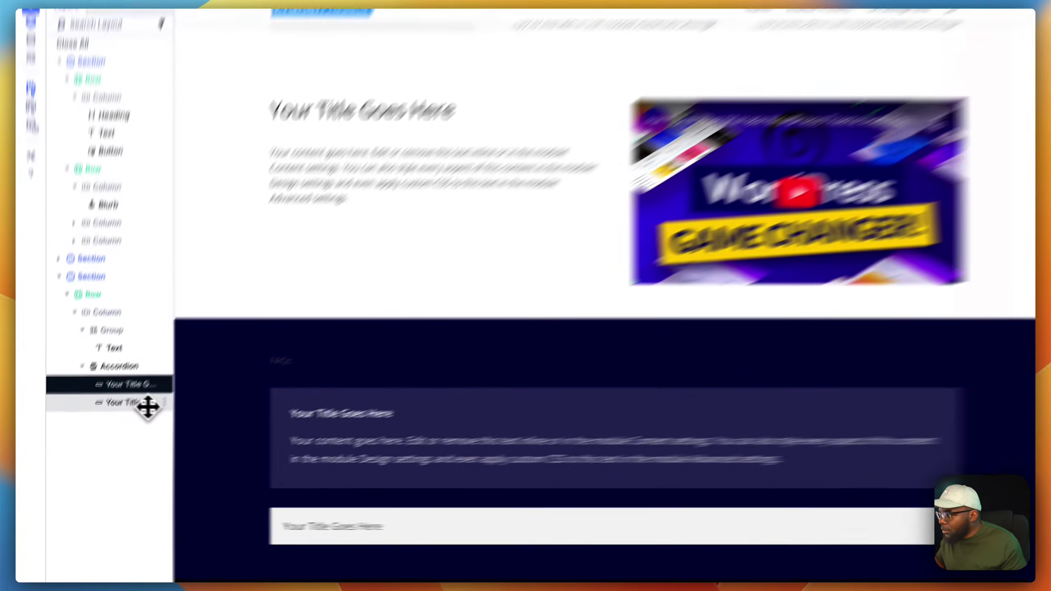
Apply the kp-accordion-dark-closed preset to the second accordion item in the FAQs section
click(148, 405)
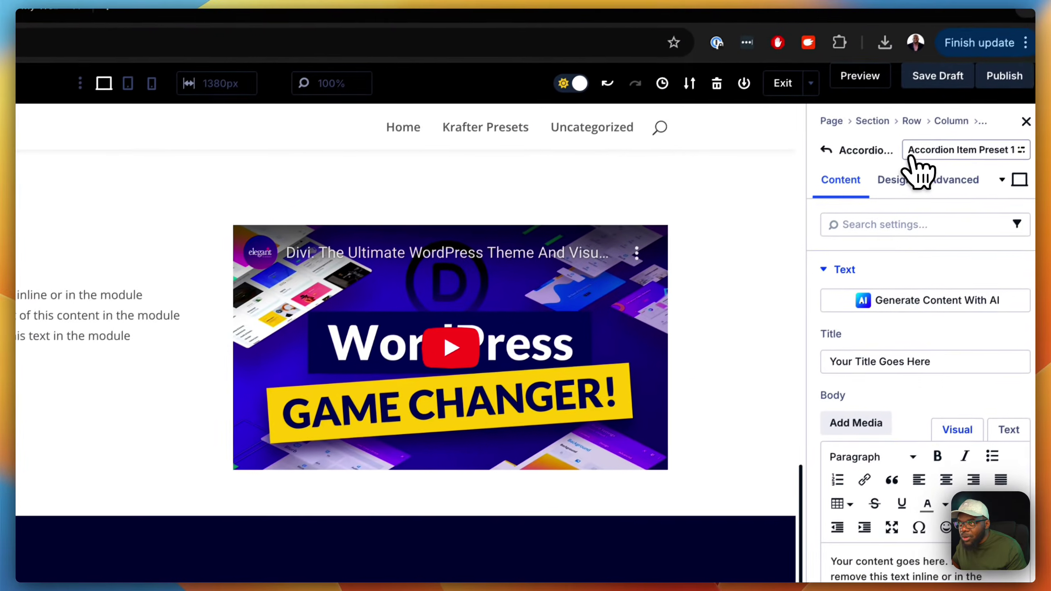
click(986, 112)
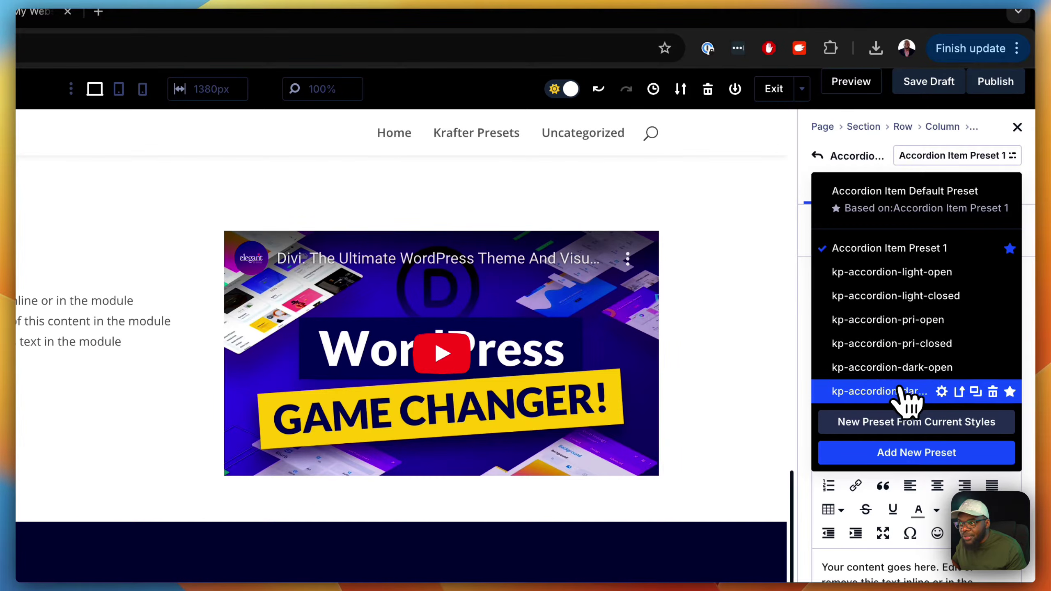
click(889, 393)
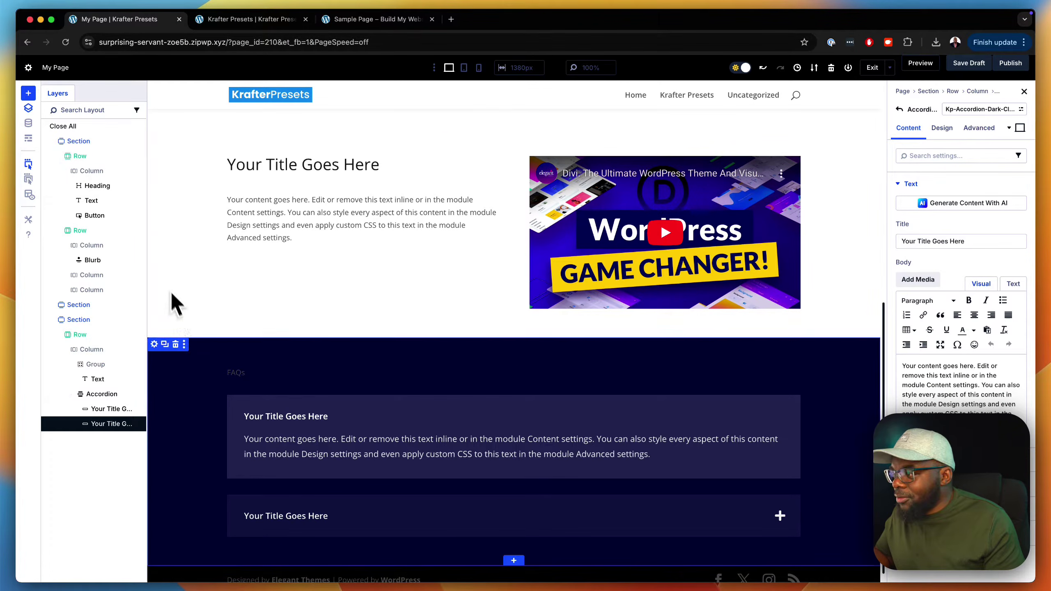
Change the FAQs section's background color to near-black 1B1B1B and close the color picker
click(154, 344)
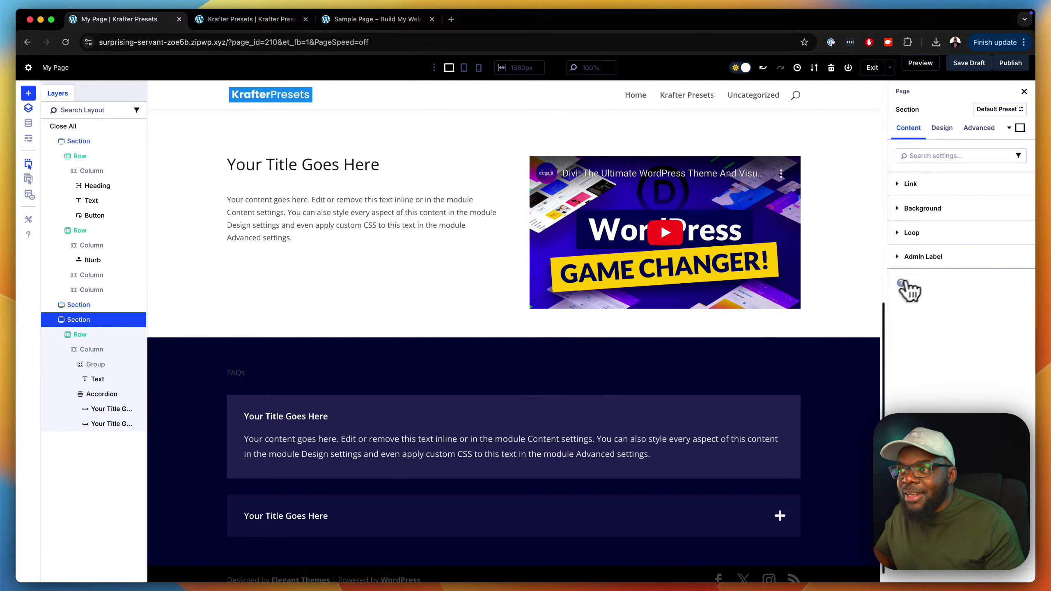
click(970, 209)
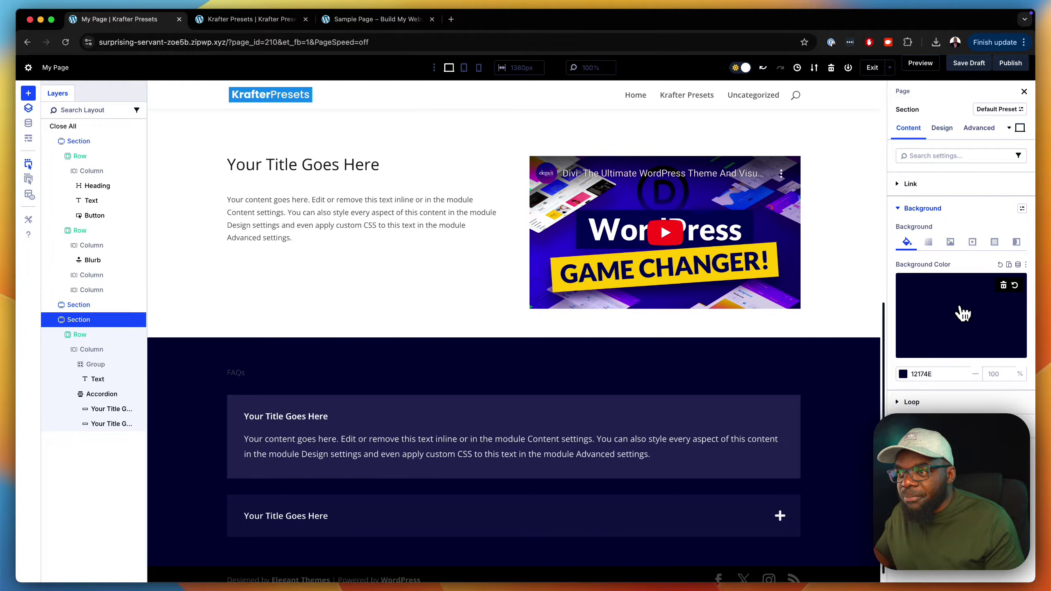
click(957, 319)
drag(857, 379, 769, 395)
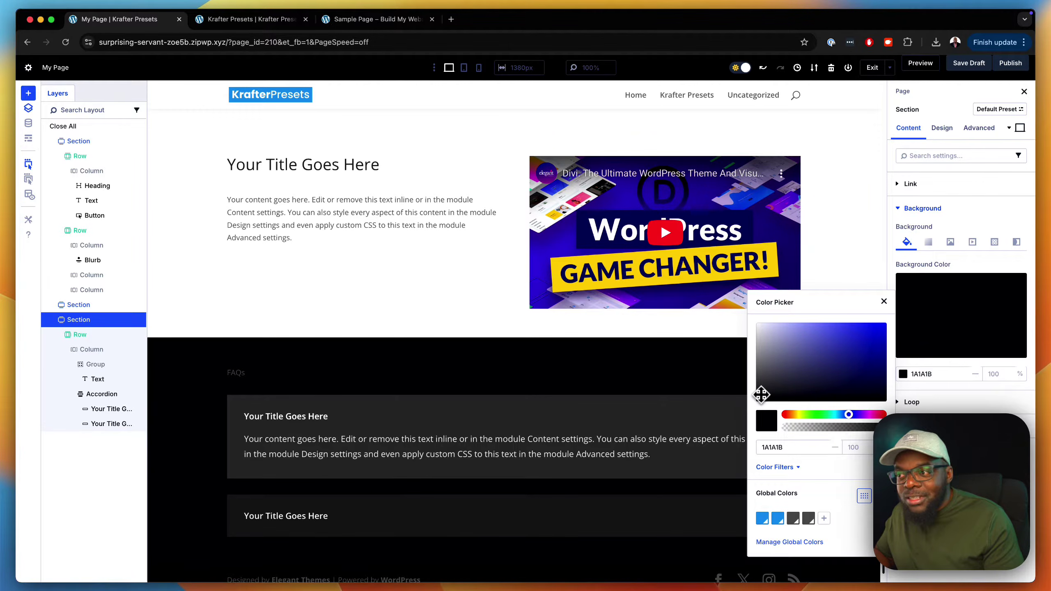
drag(760, 394, 752, 392)
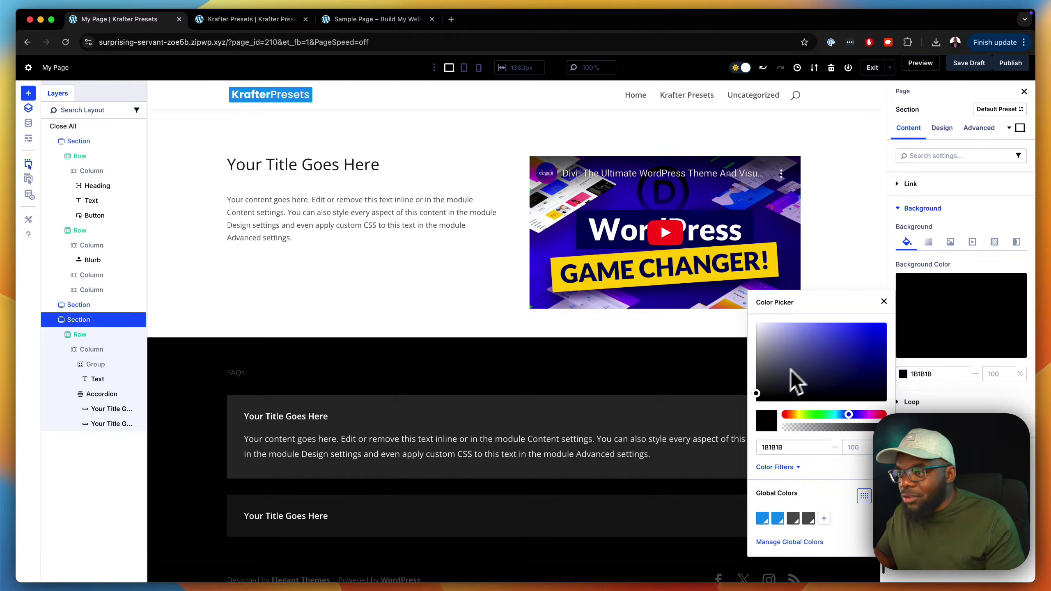
click(884, 302)
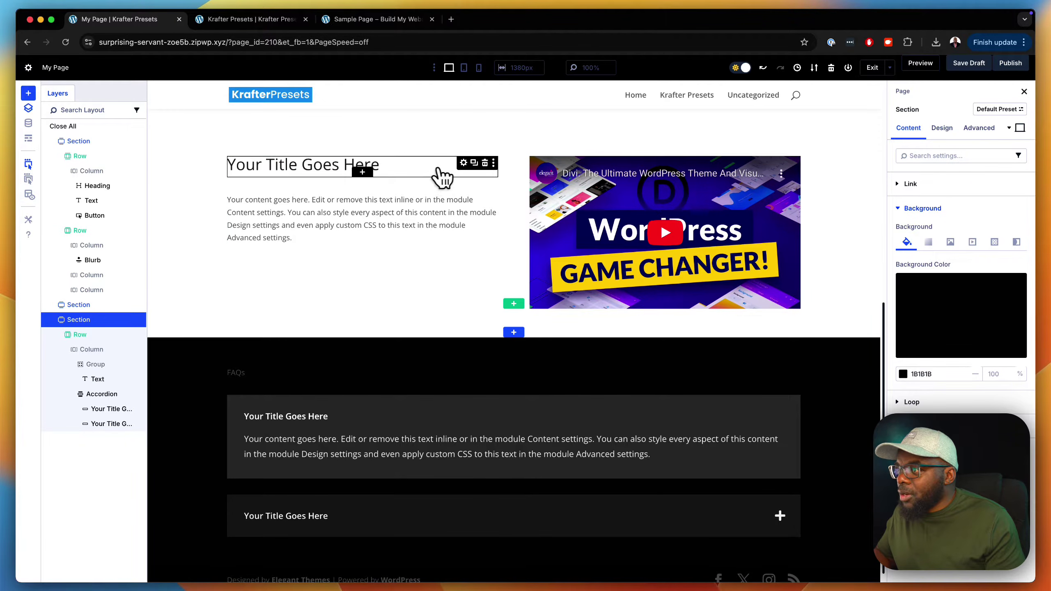
Apply the kp-heading-4 preset to the heading beside the video
click(463, 163)
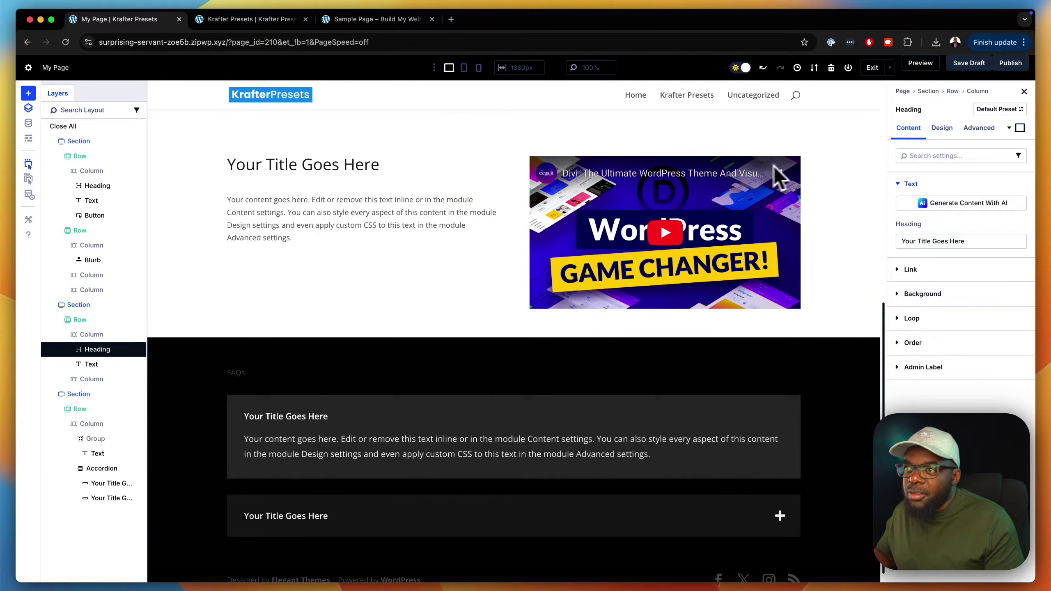
click(999, 111)
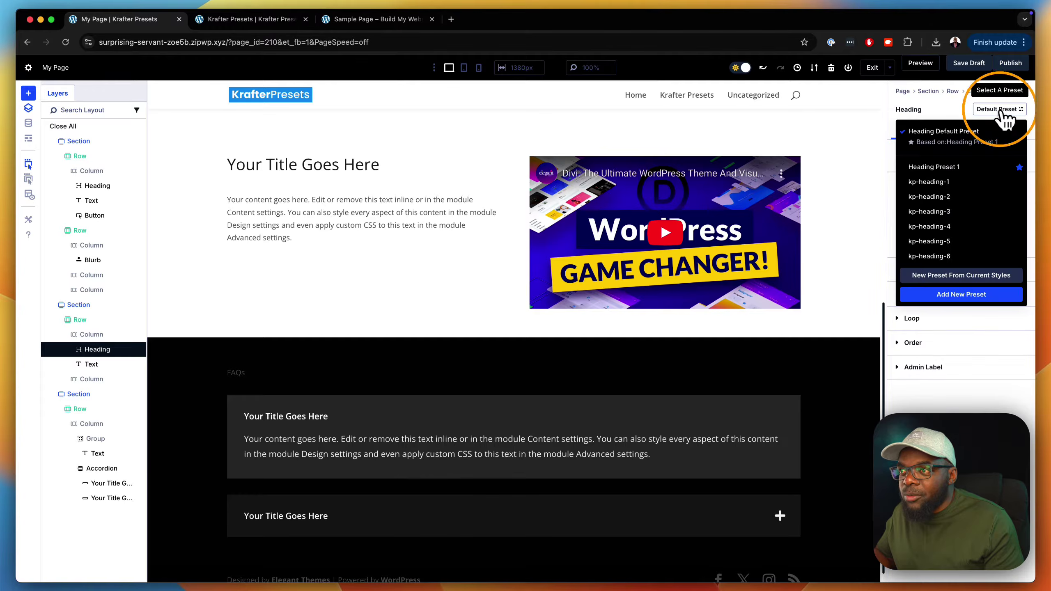
click(952, 227)
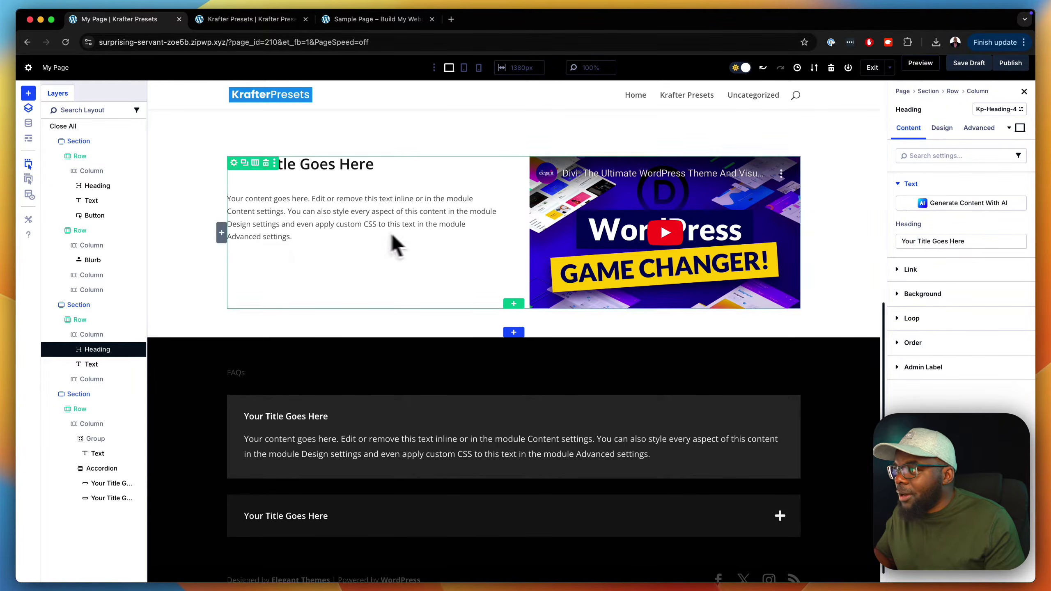
Apply the kp-body-text preset to the text module beside the video
click(464, 199)
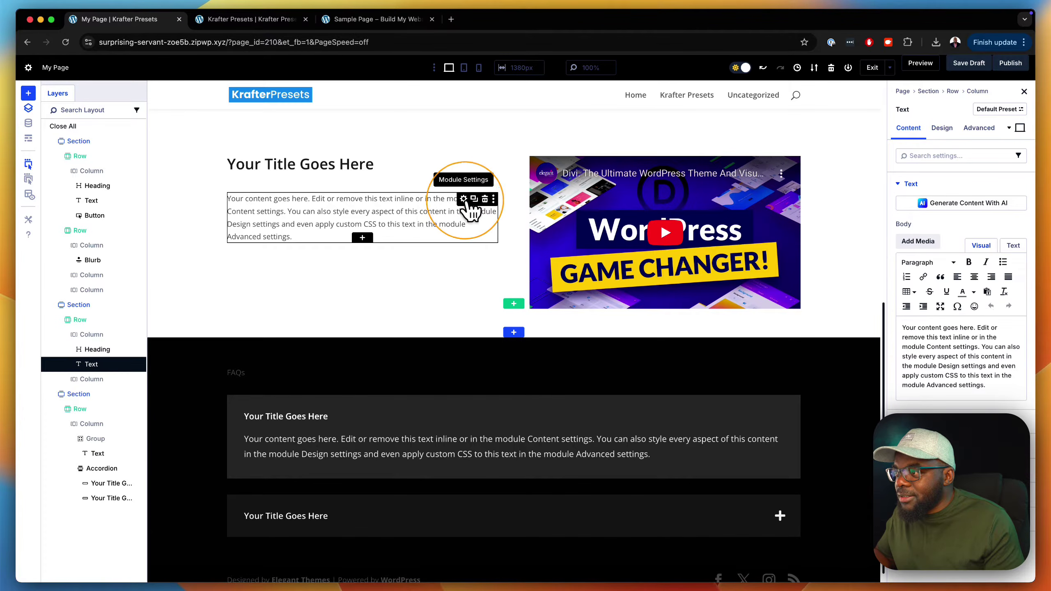
click(1012, 111)
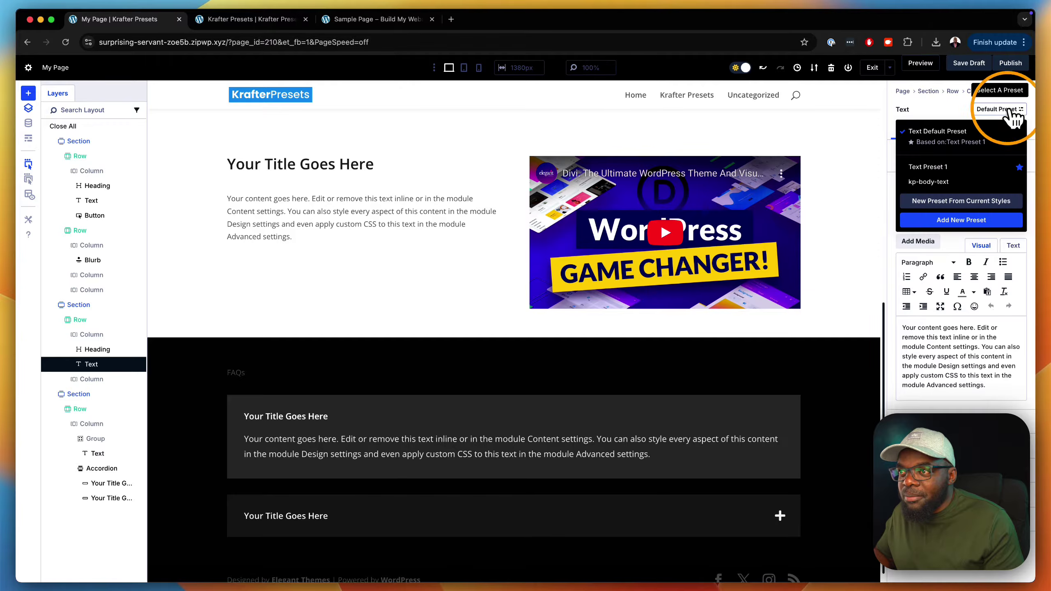
click(947, 183)
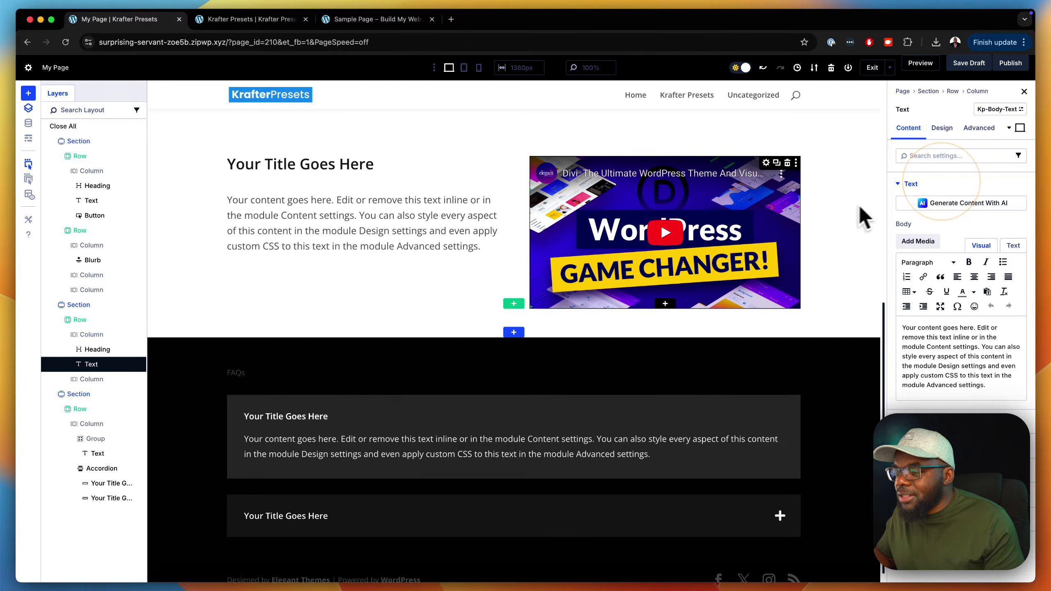
Apply the kp-video-a preset to the video module
click(766, 162)
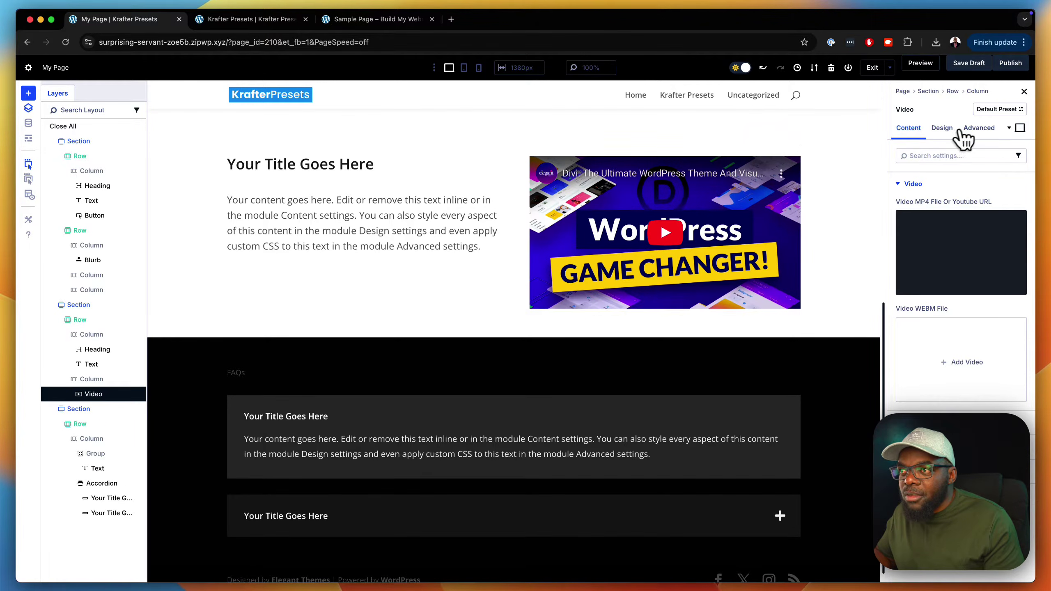
click(994, 110)
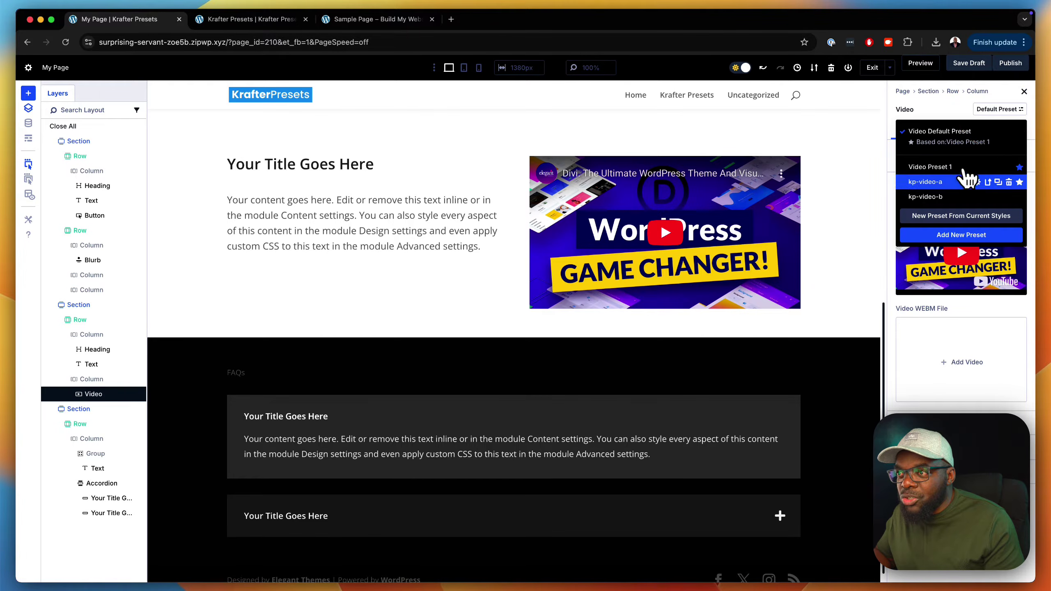
click(948, 183)
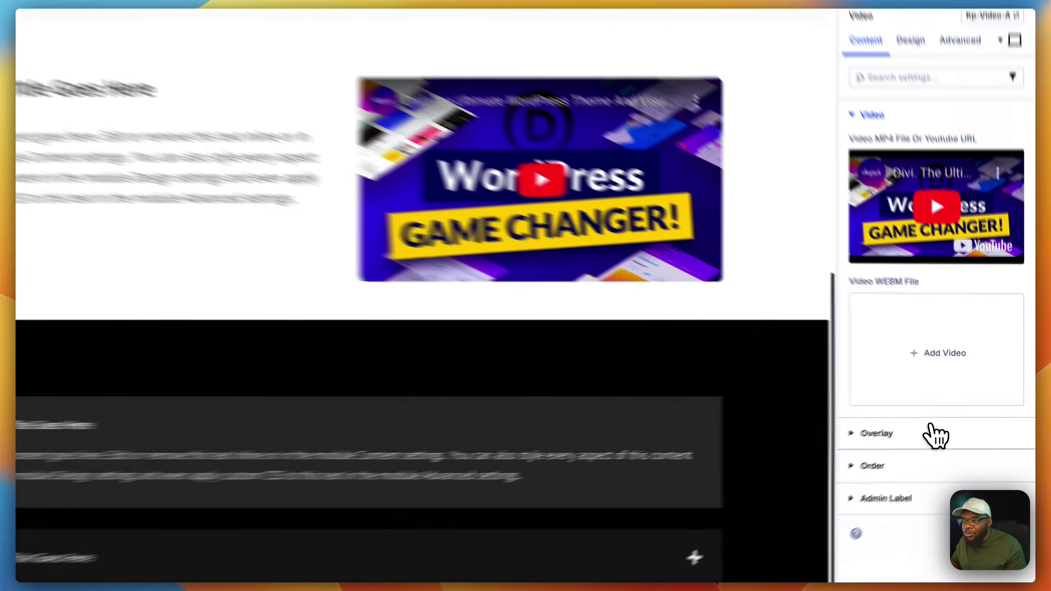
Add the railway track photo from the media library as the video's overlay image
click(959, 422)
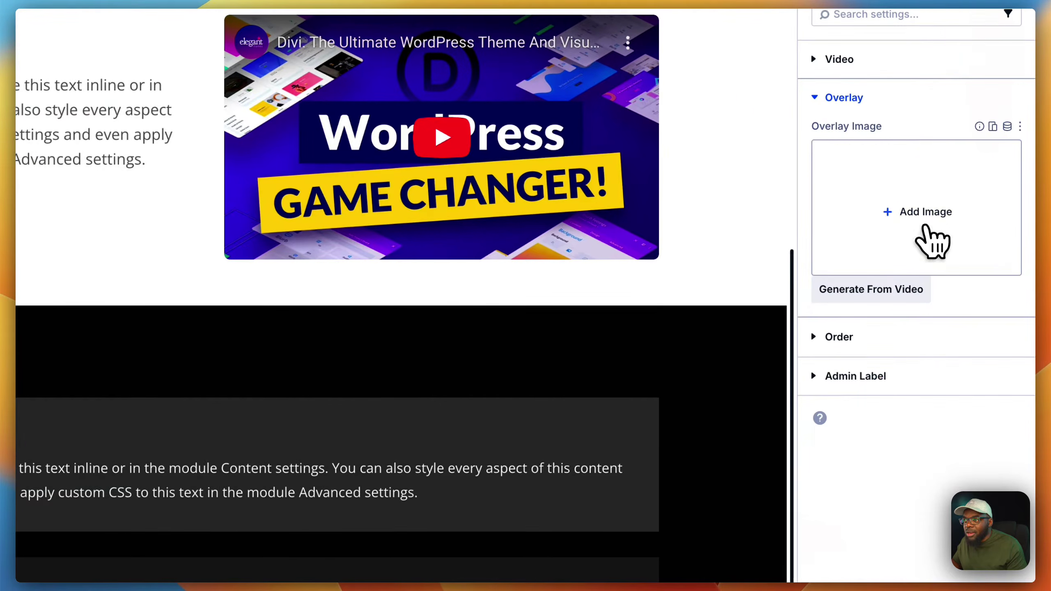
click(923, 227)
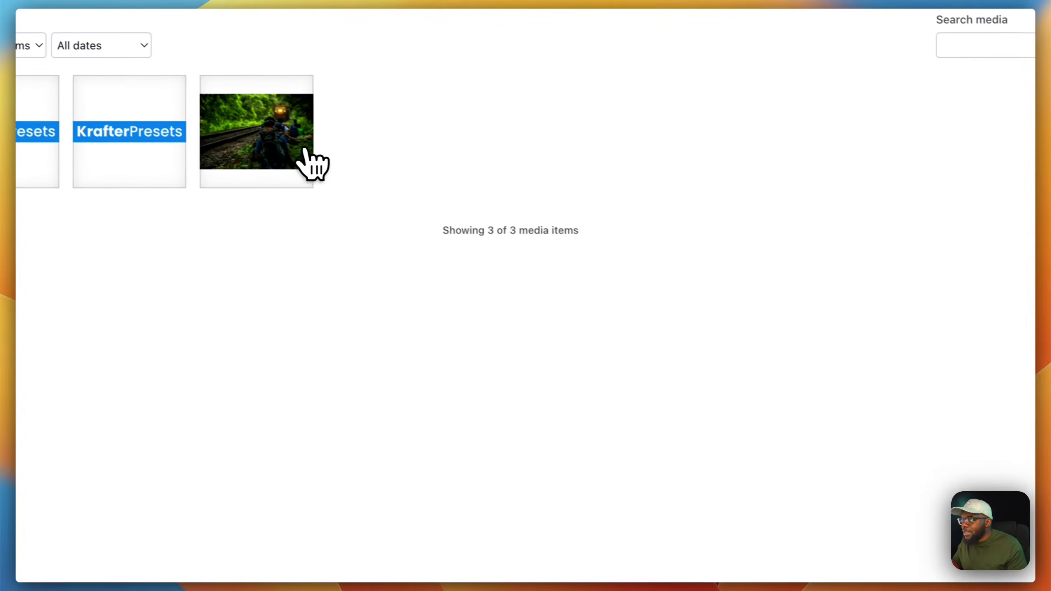
click(286, 147)
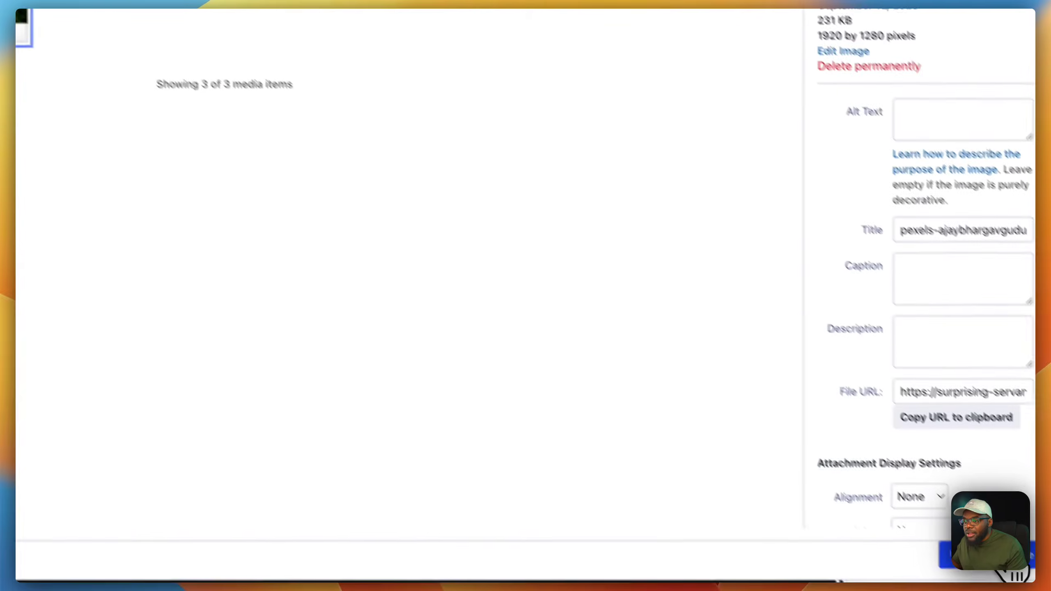
click(1001, 557)
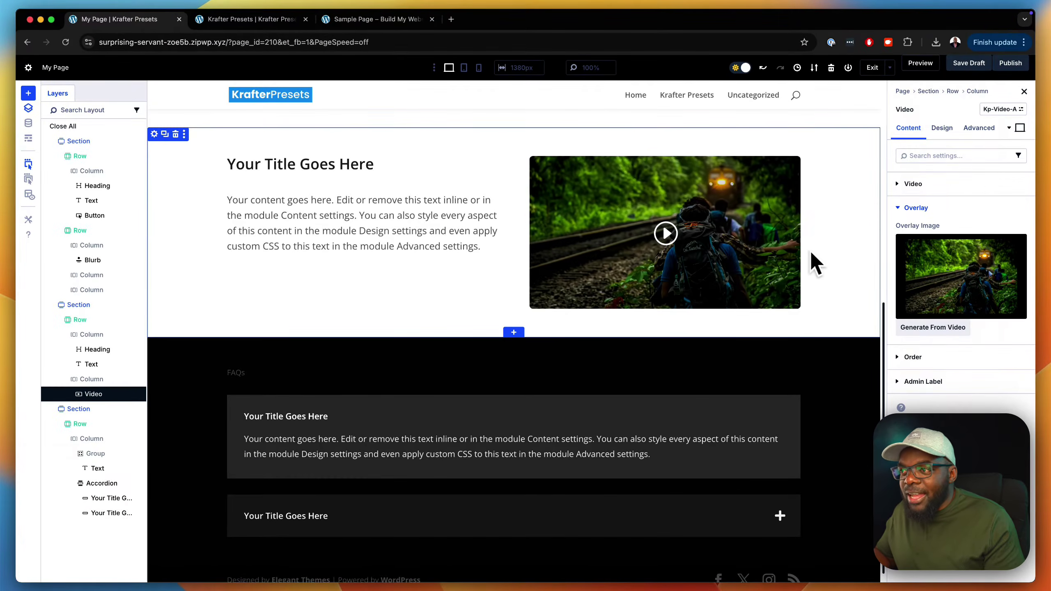
Set the Headings font to Poppins in the global font variables
scroll(853, 288, up, 8)
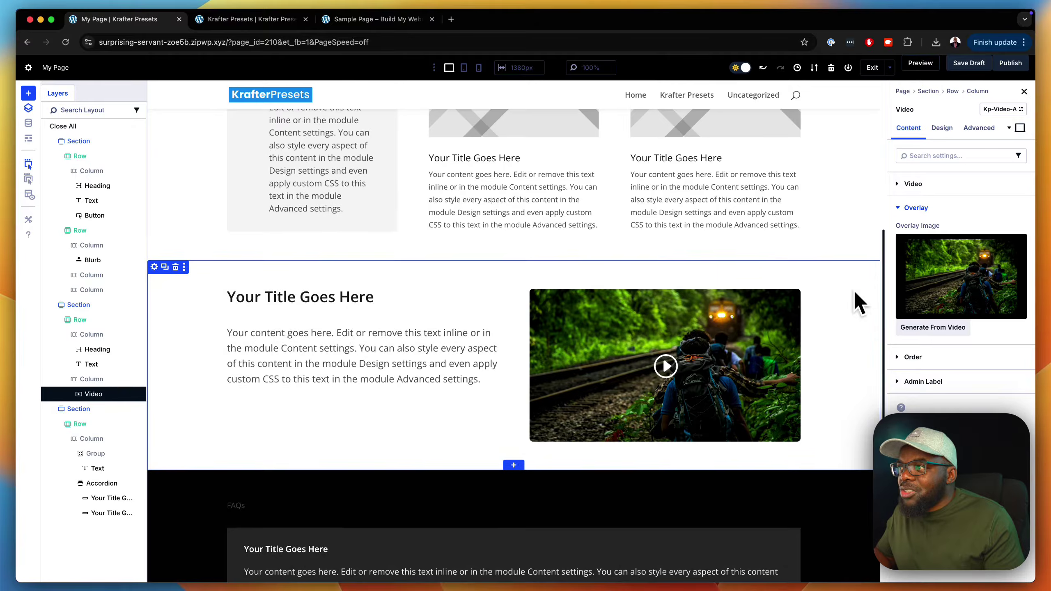
scroll(858, 294, up, 2)
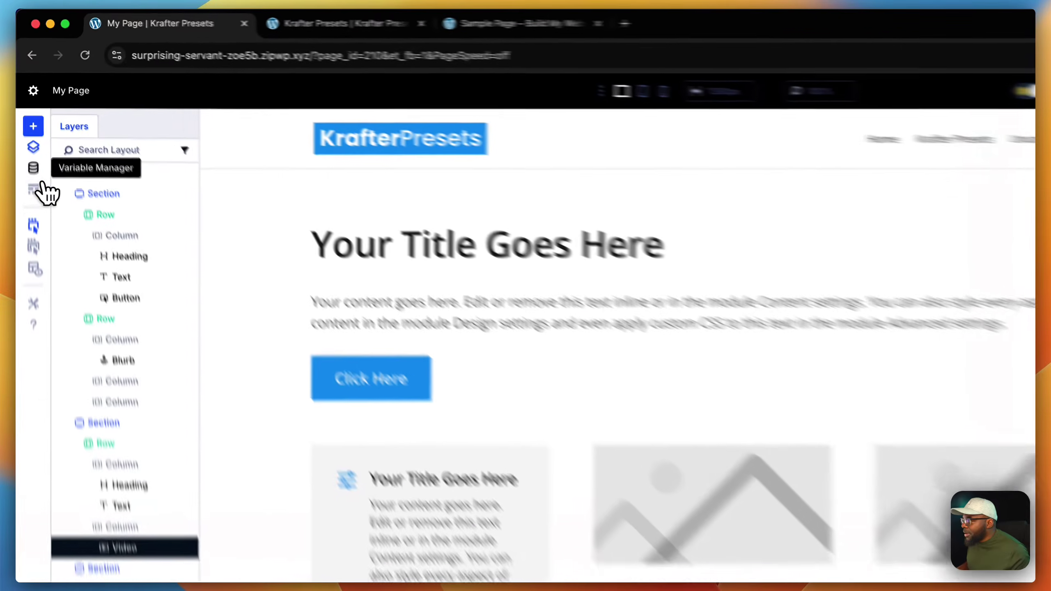
click(29, 123)
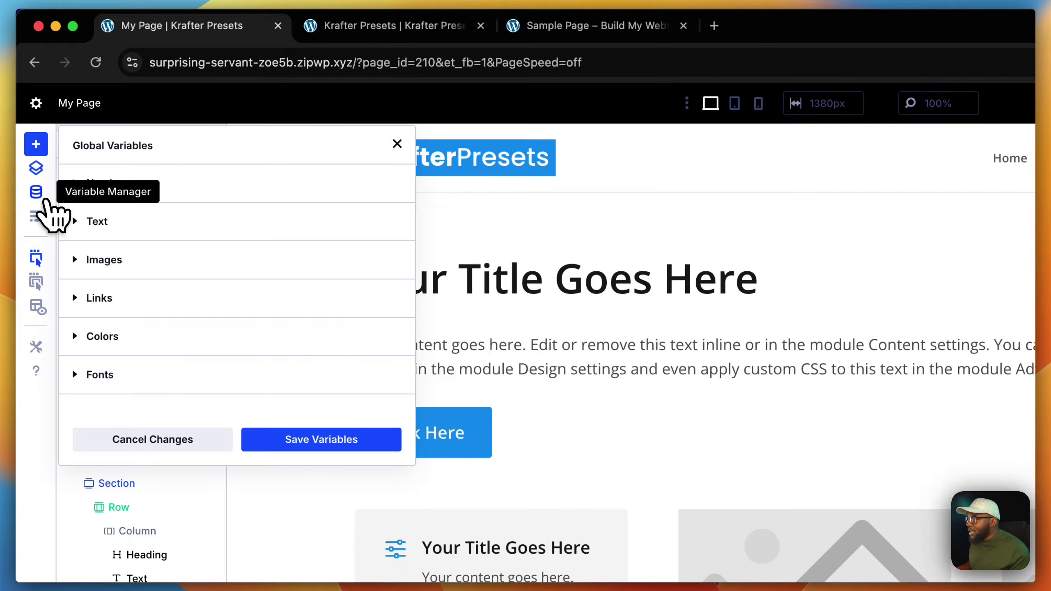
click(126, 377)
scroll(139, 397, down, 3)
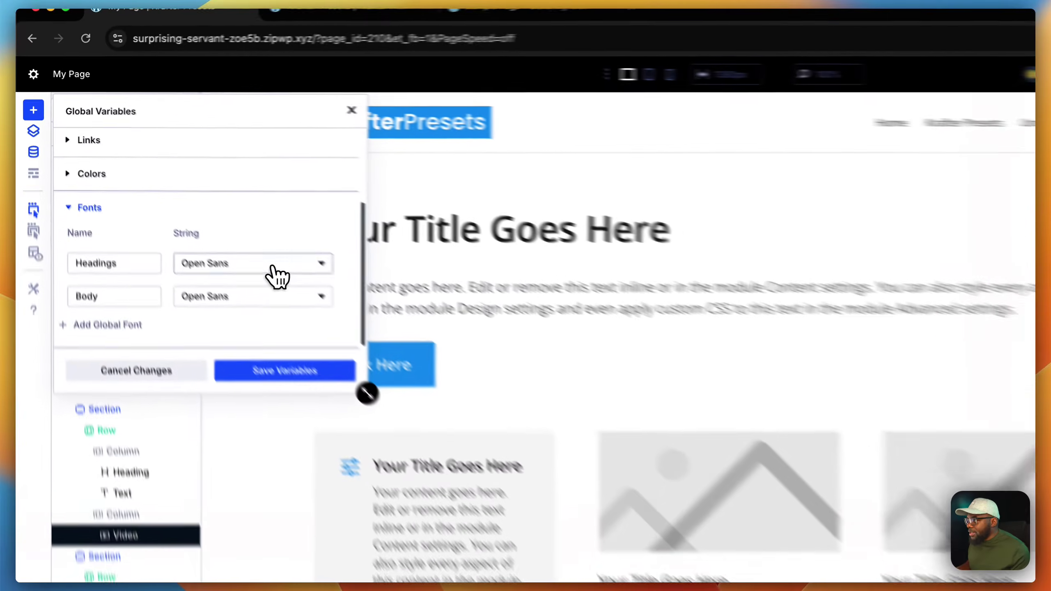
click(198, 202)
text(popp)
click(157, 176)
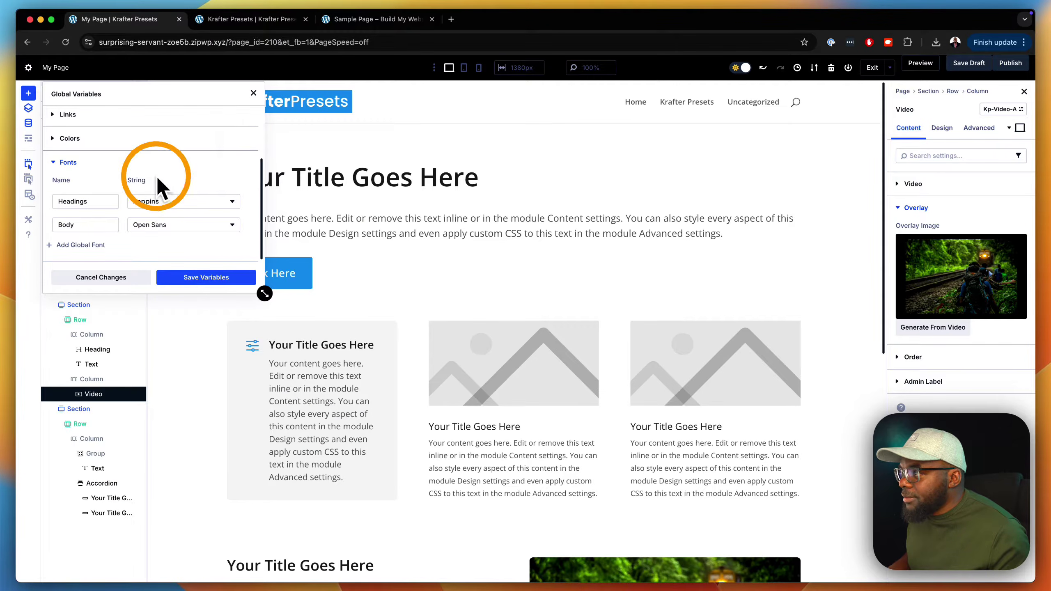
Set the global Body font to Inter and save the variable changes across the entire site
click(181, 225)
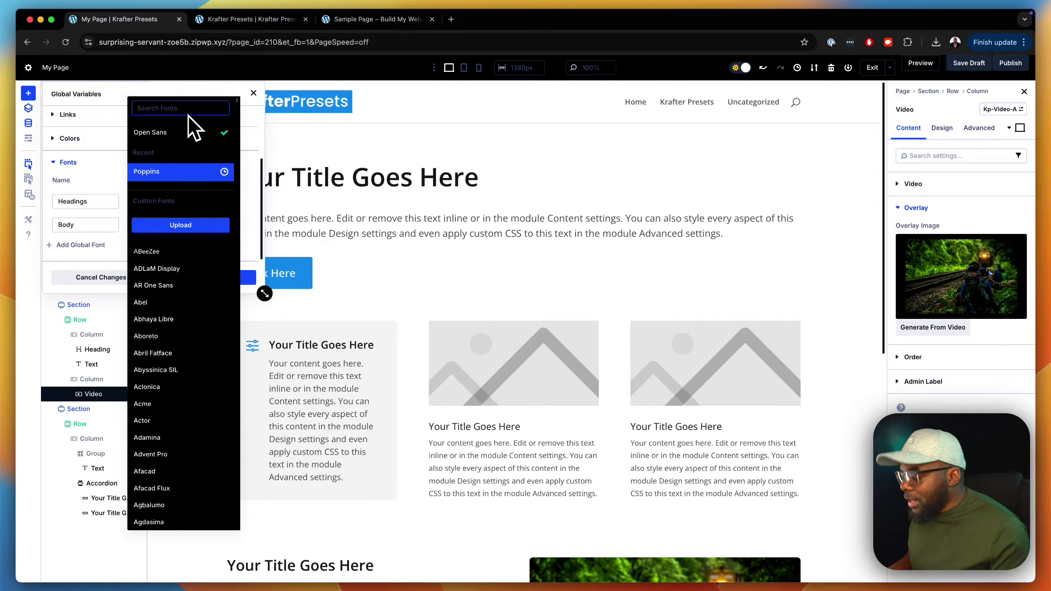
text(inter)
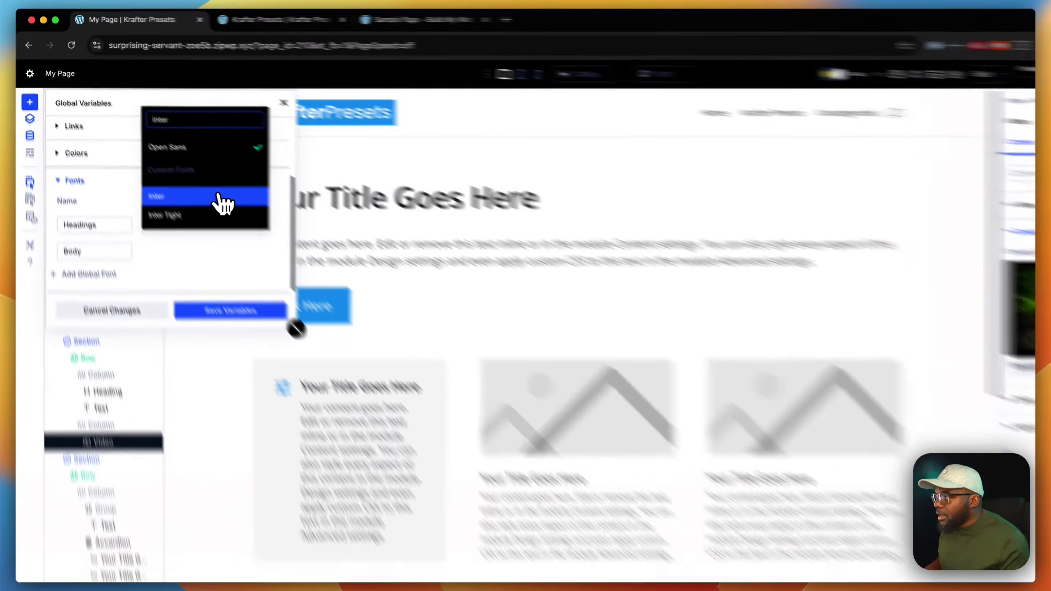
click(195, 175)
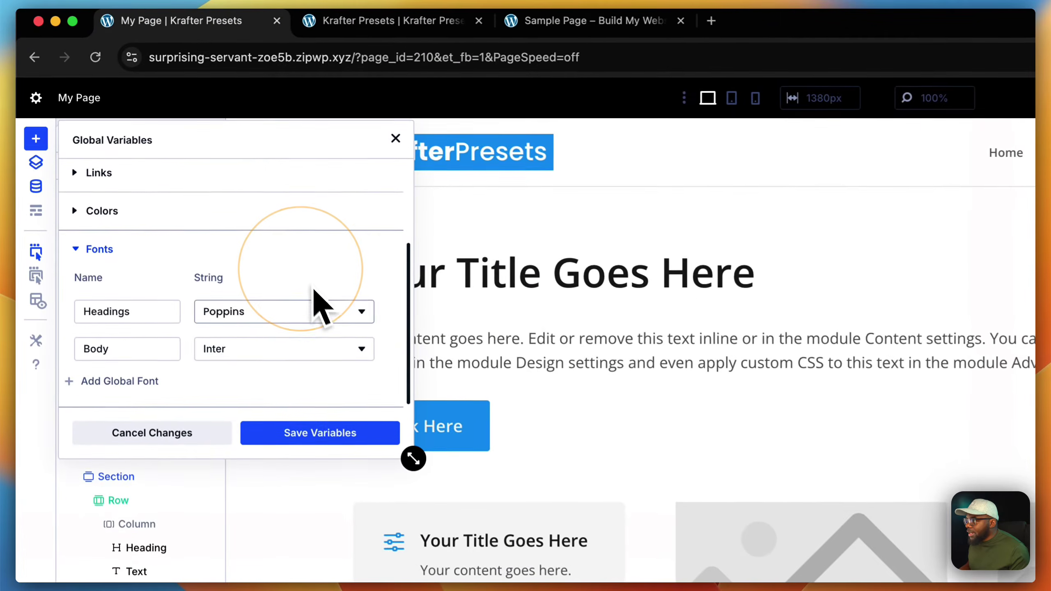
click(352, 435)
click(349, 437)
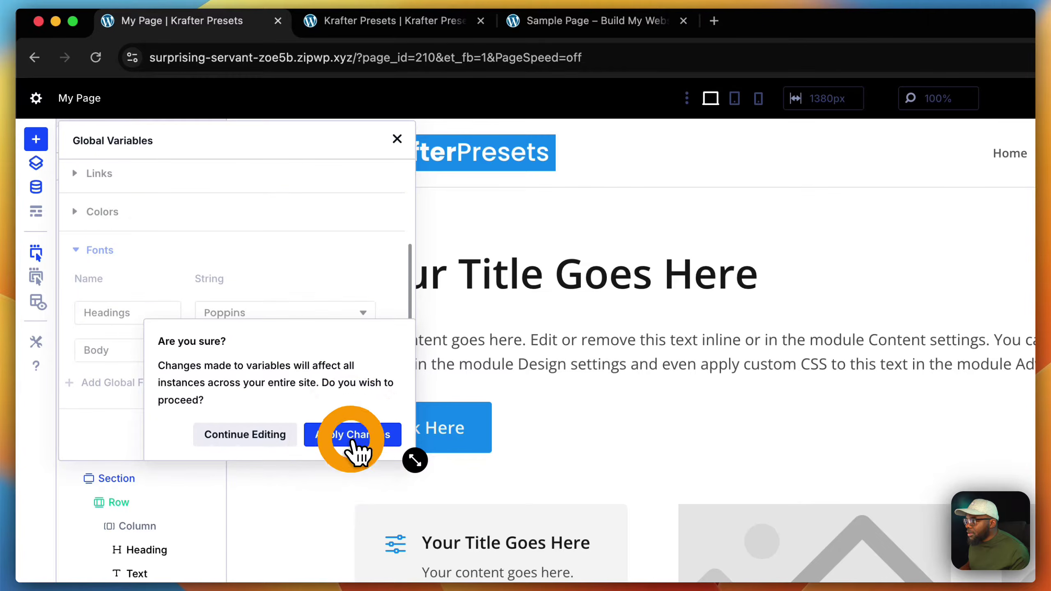
click(397, 139)
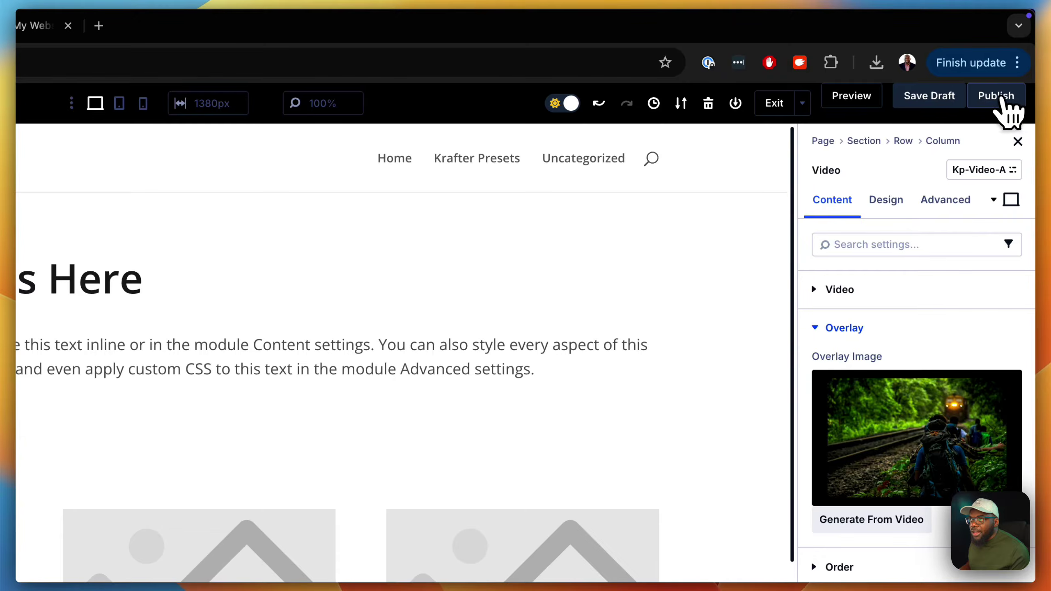
Publish the page and review its preview from the title through to the FAQs section
click(945, 98)
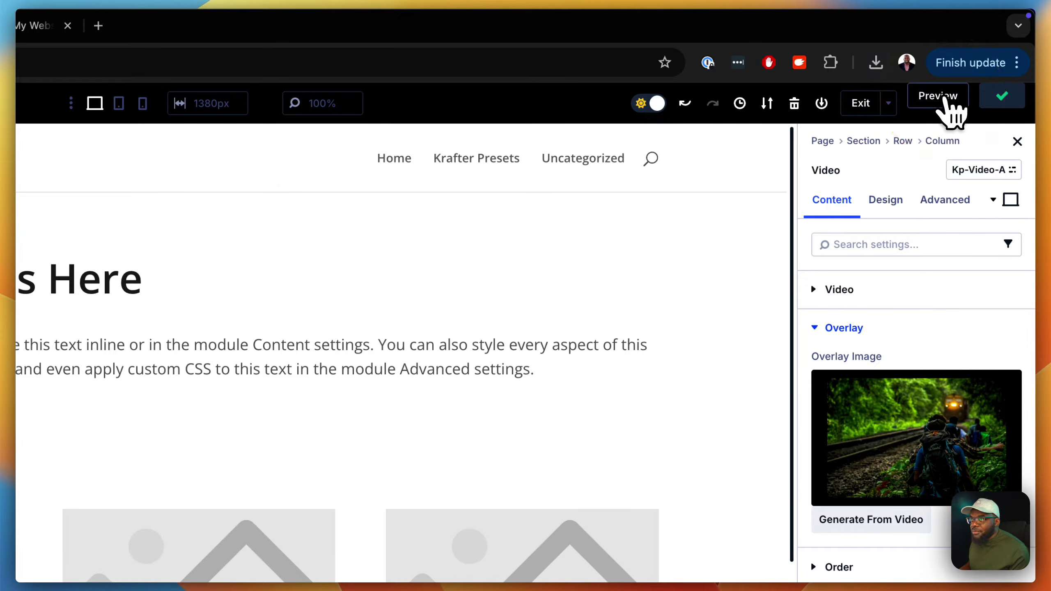
click(944, 100)
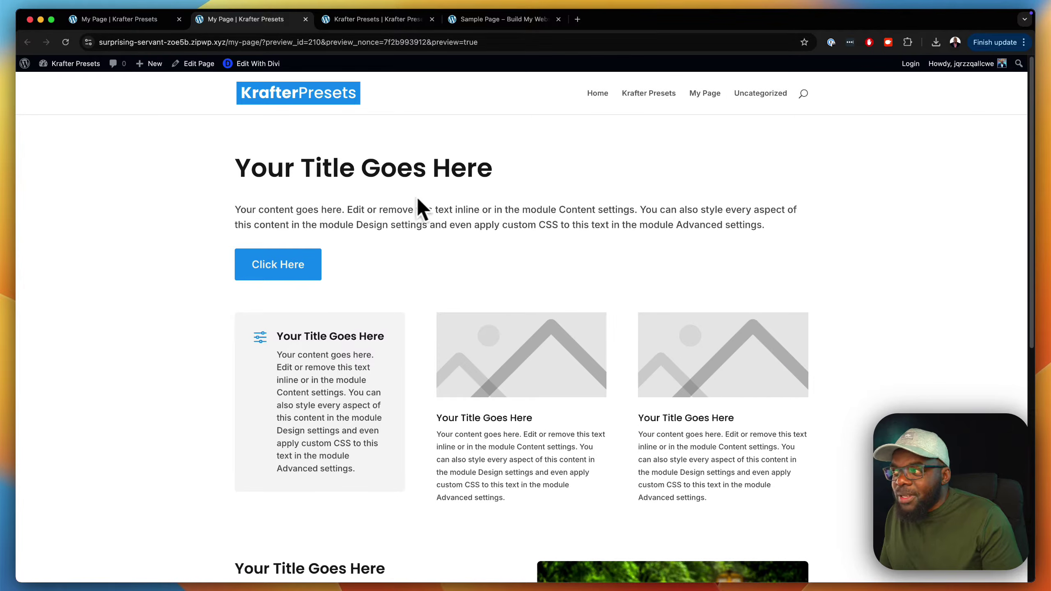
scroll(402, 391, down, 5)
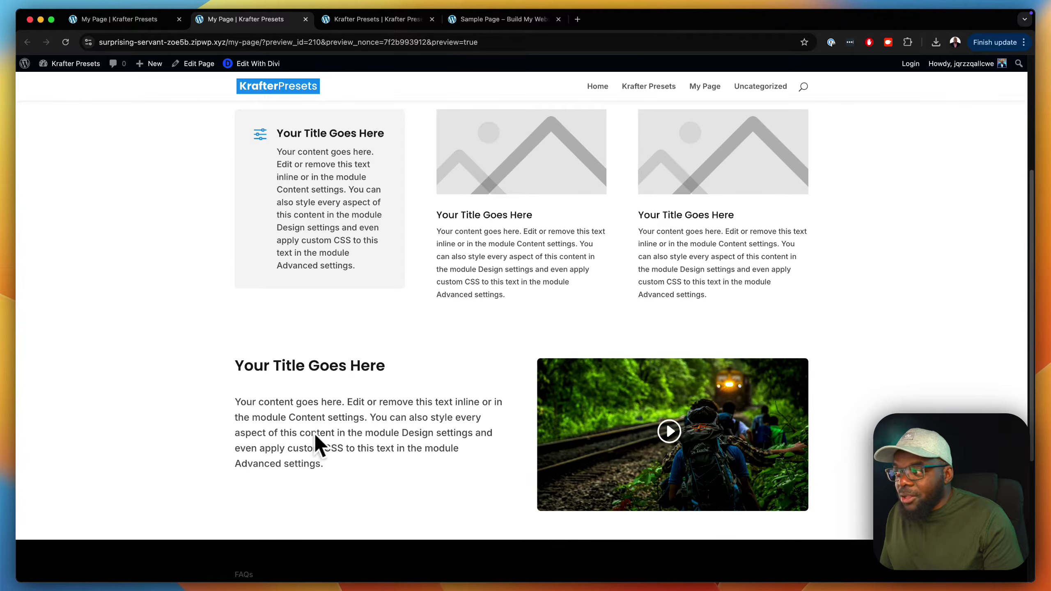
scroll(404, 431, up, 2)
scroll(408, 433, up, 3)
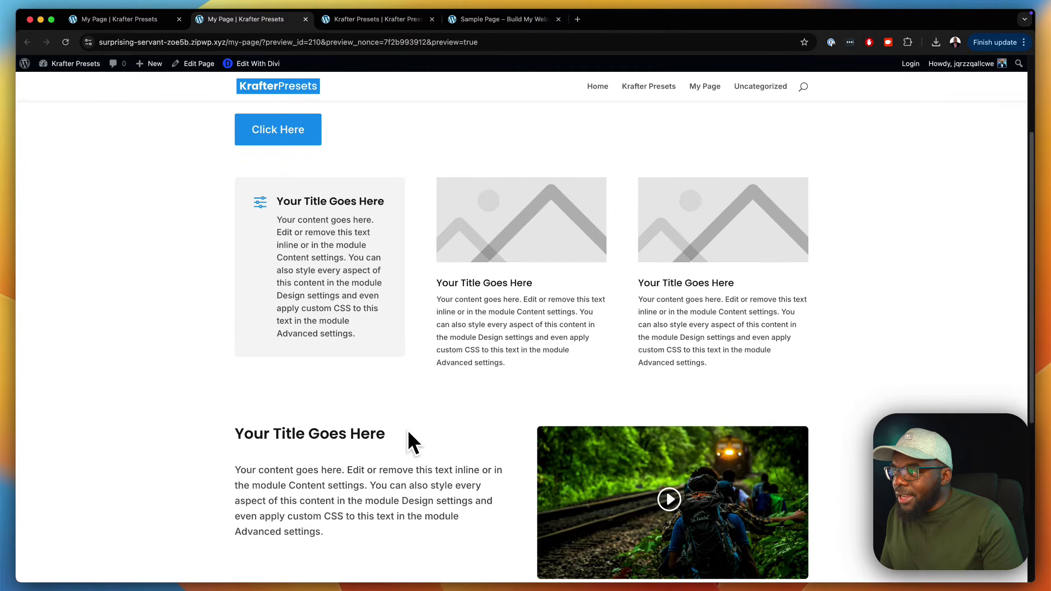
scroll(382, 247, up, 1)
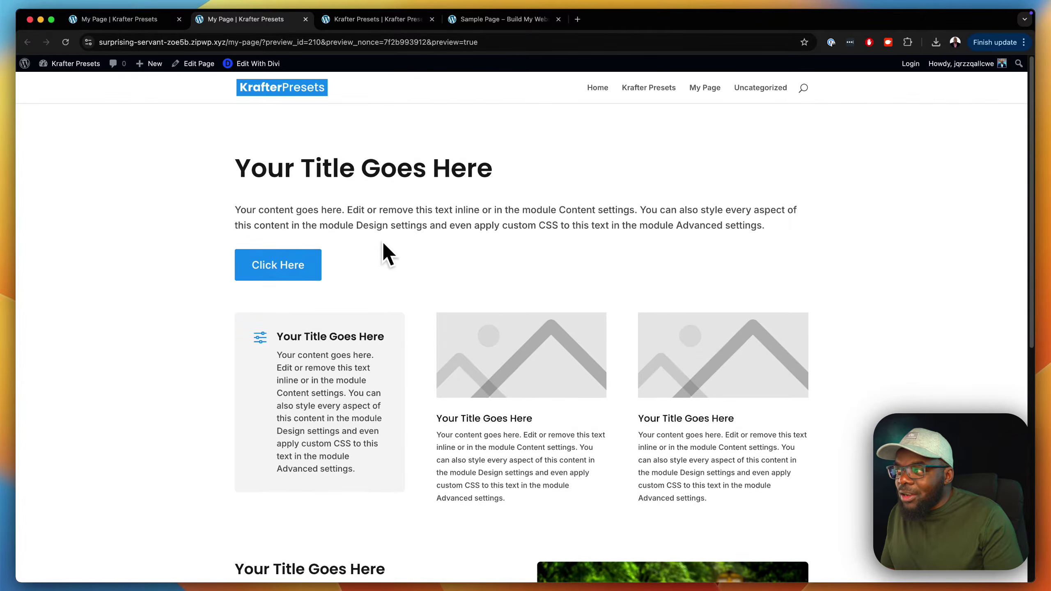
scroll(387, 253, down, 10)
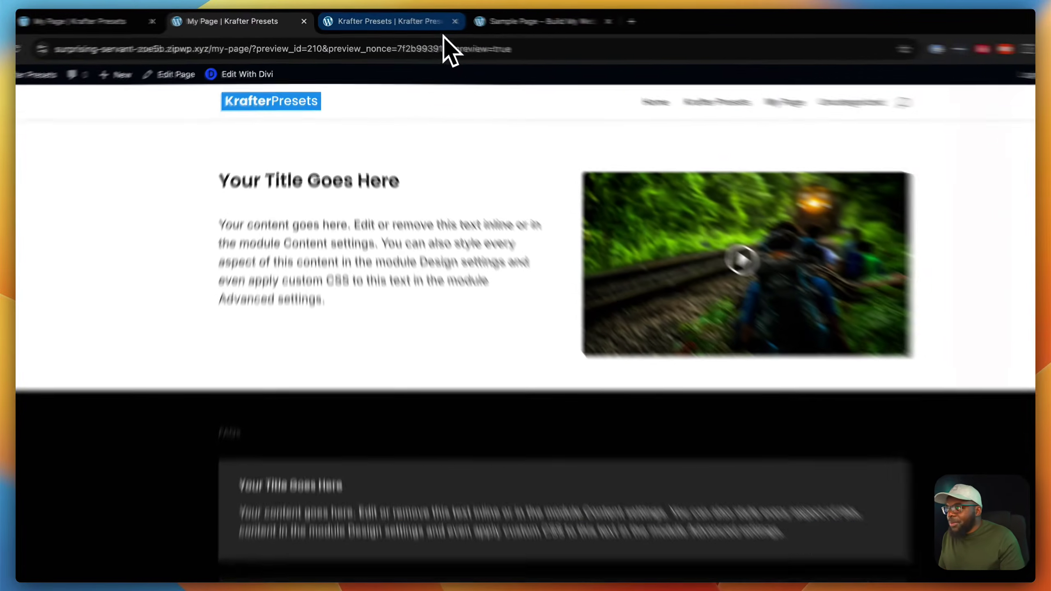
Look through the Krafter Presets demo page, examining its font, button and toggle styles
click(419, 21)
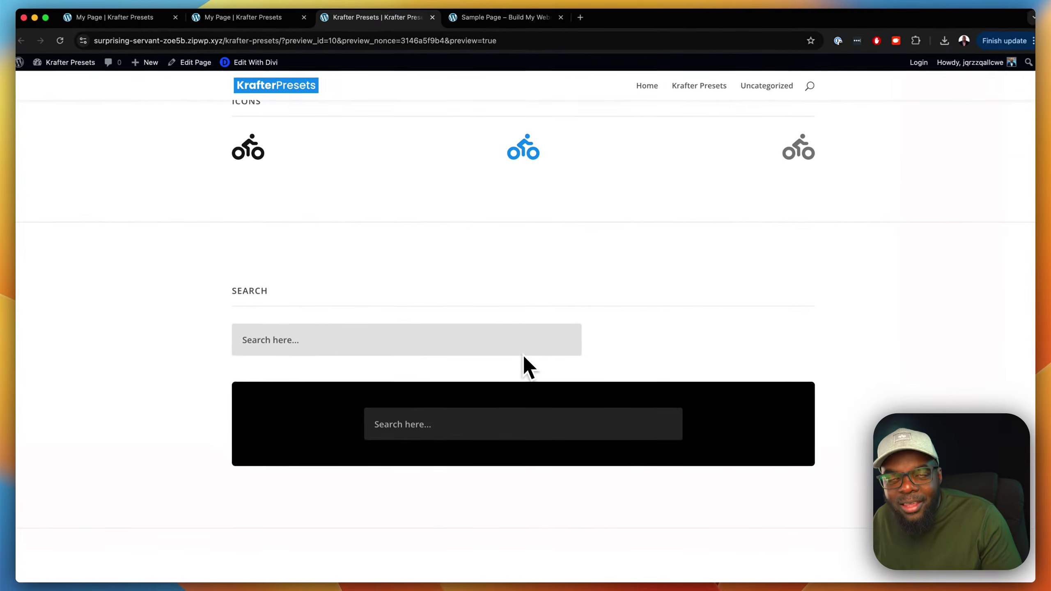
scroll(523, 355, up, 4)
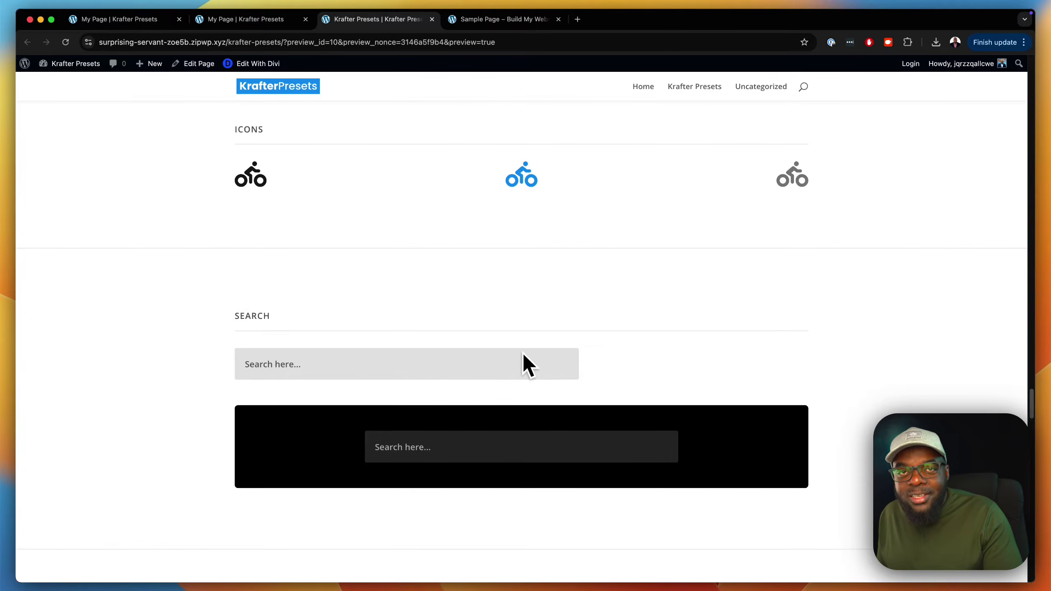
scroll(524, 356, up, 20)
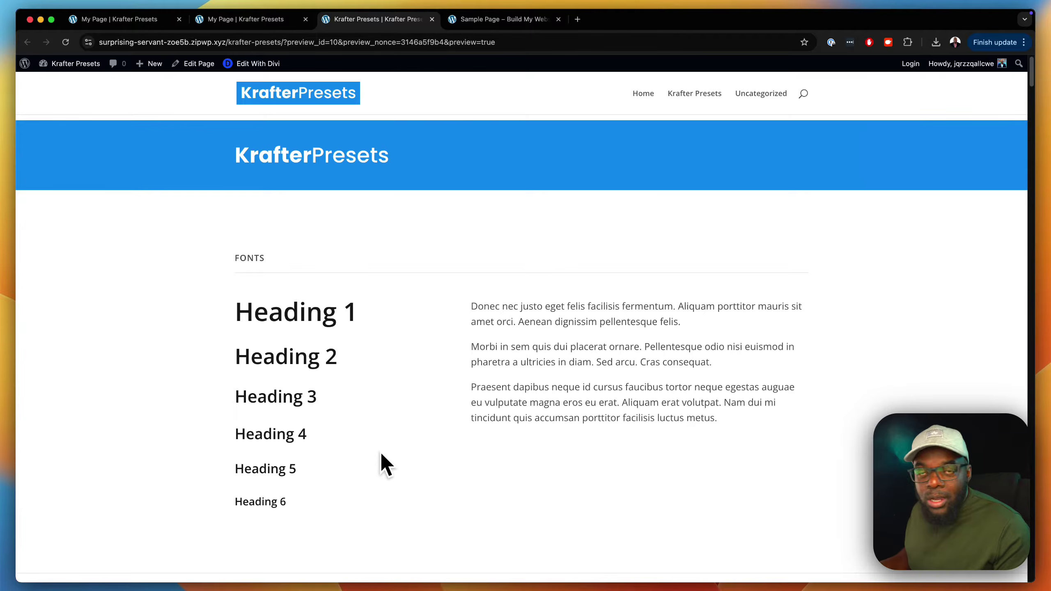
scroll(380, 451, down, 3)
scroll(568, 356, down, 12)
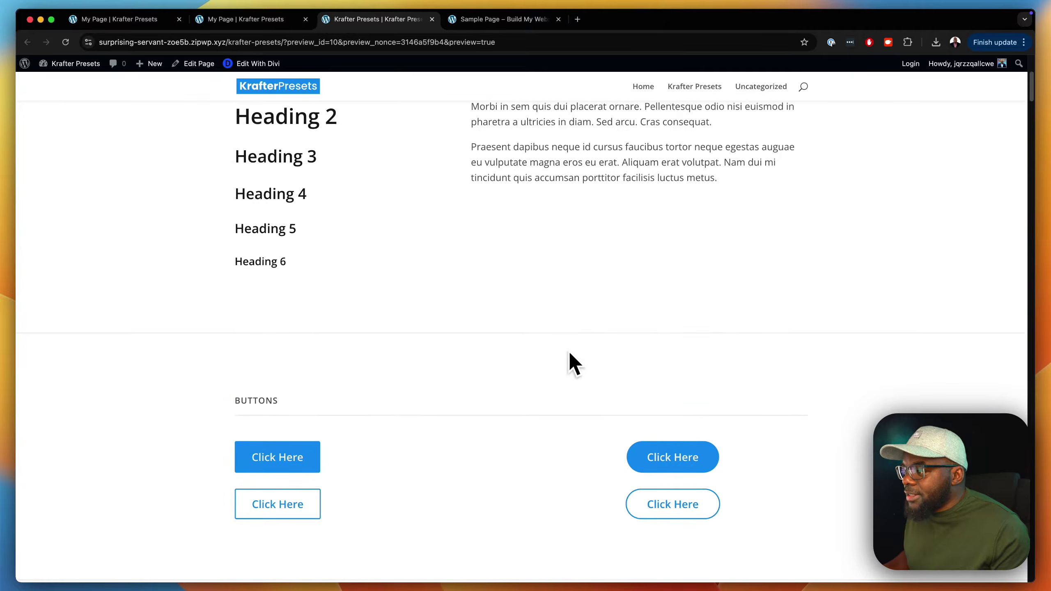
scroll(482, 257, up, 2)
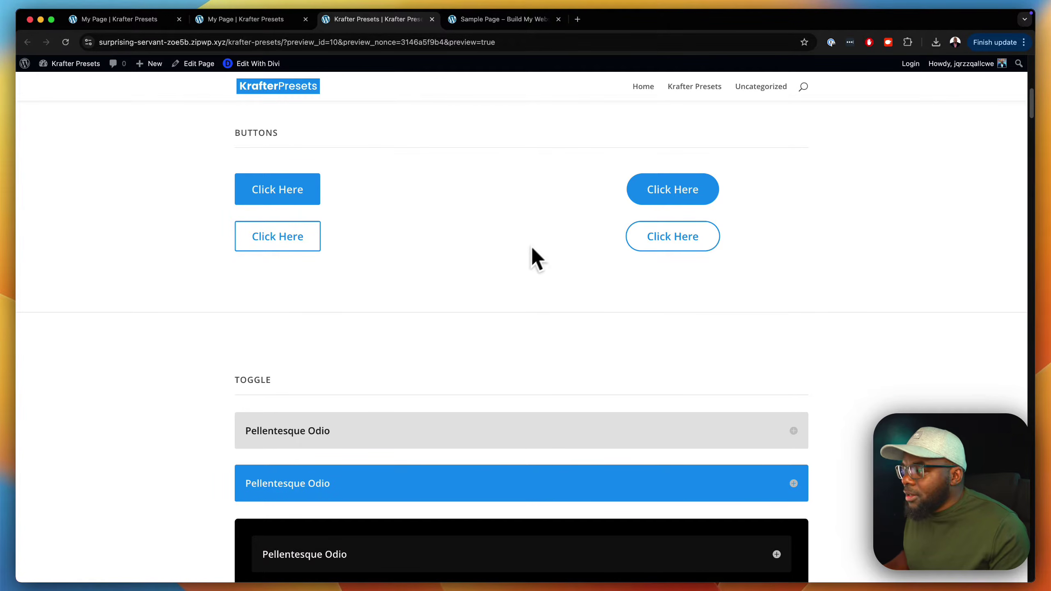
scroll(501, 257, down, 1)
scroll(462, 233, down, 5)
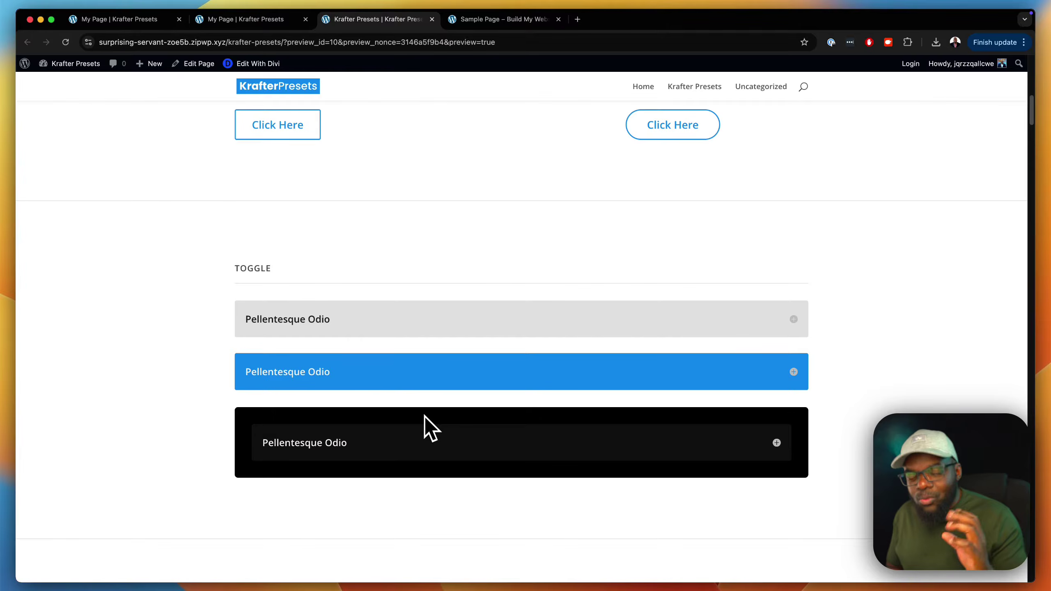
Examine the toggle, blurb, number counter, social follow and countdown counter preset styles on the Krafter Presets demo page
scroll(473, 422, down, 5)
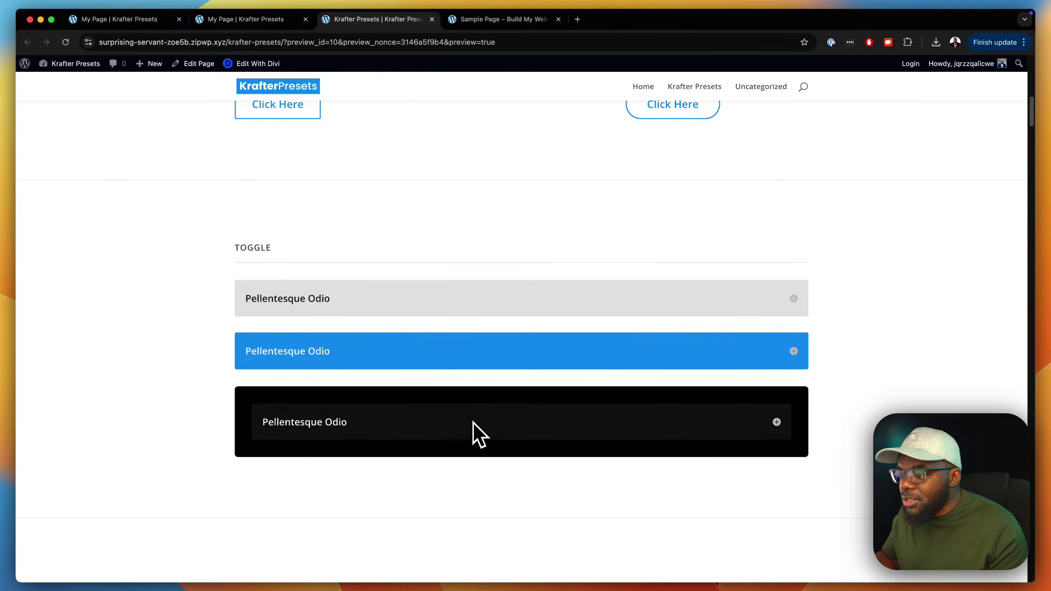
scroll(477, 423, down, 10)
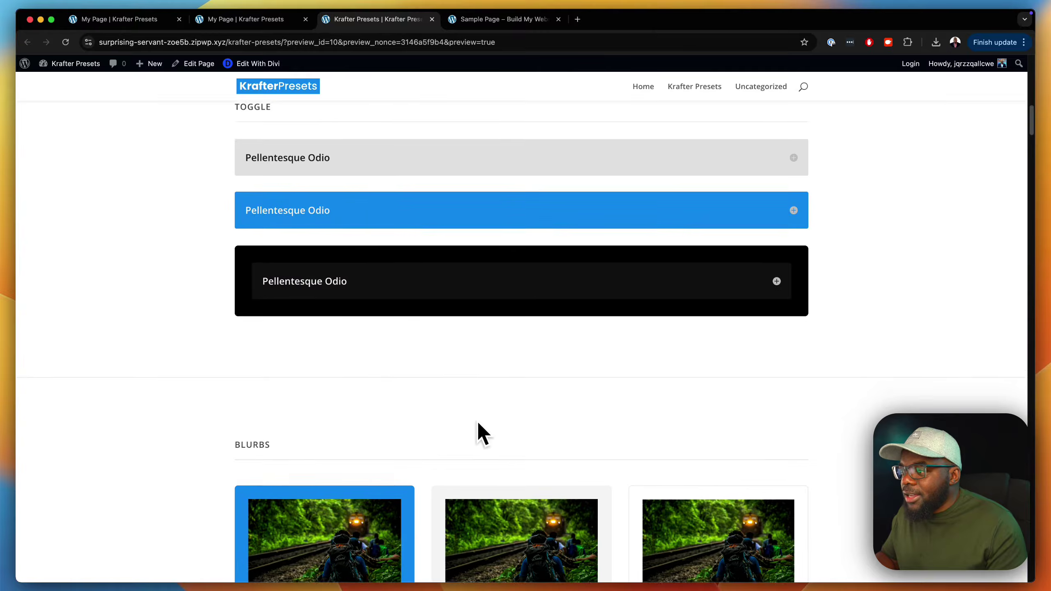
scroll(478, 419, down, 2)
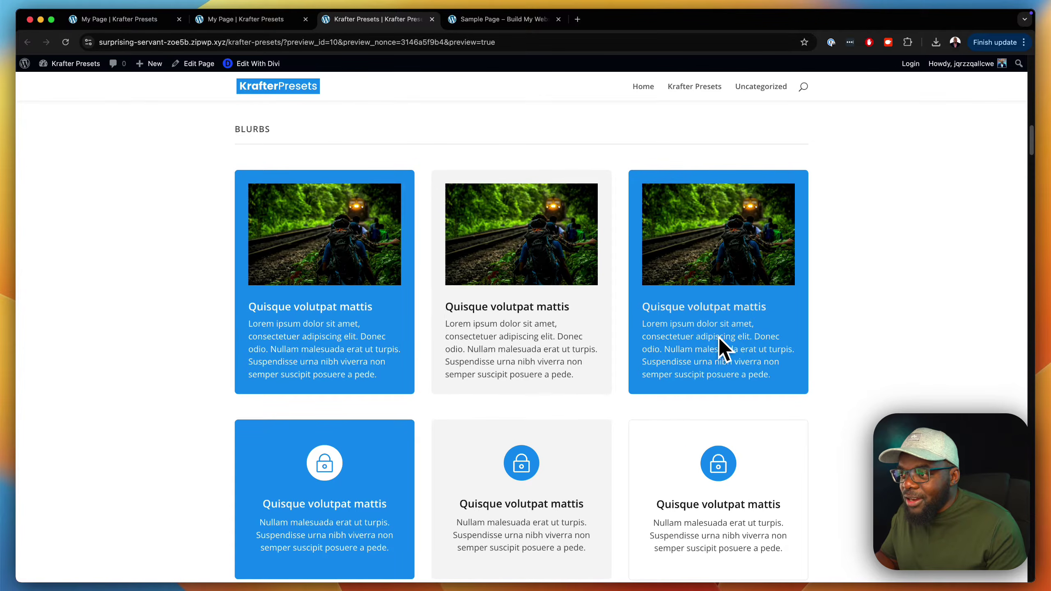
scroll(821, 344, down, 4)
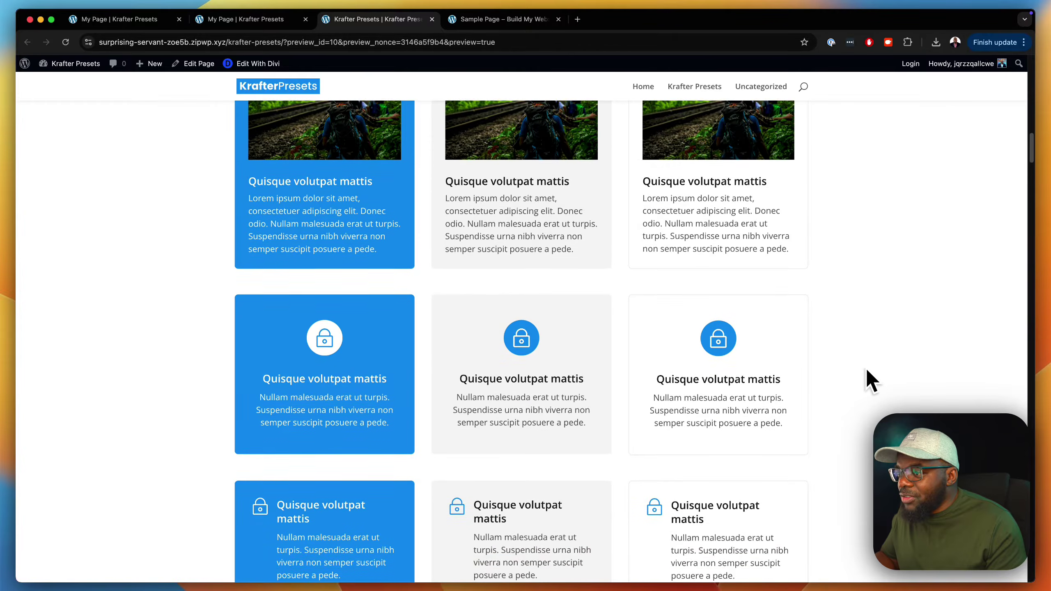
scroll(868, 371, down, 3)
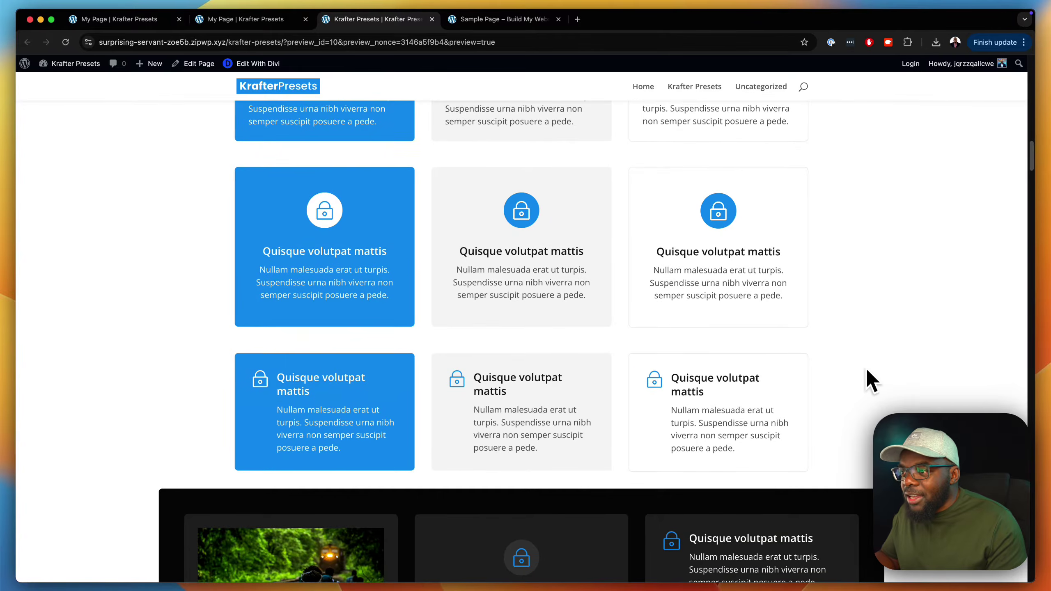
scroll(890, 352, down, 3)
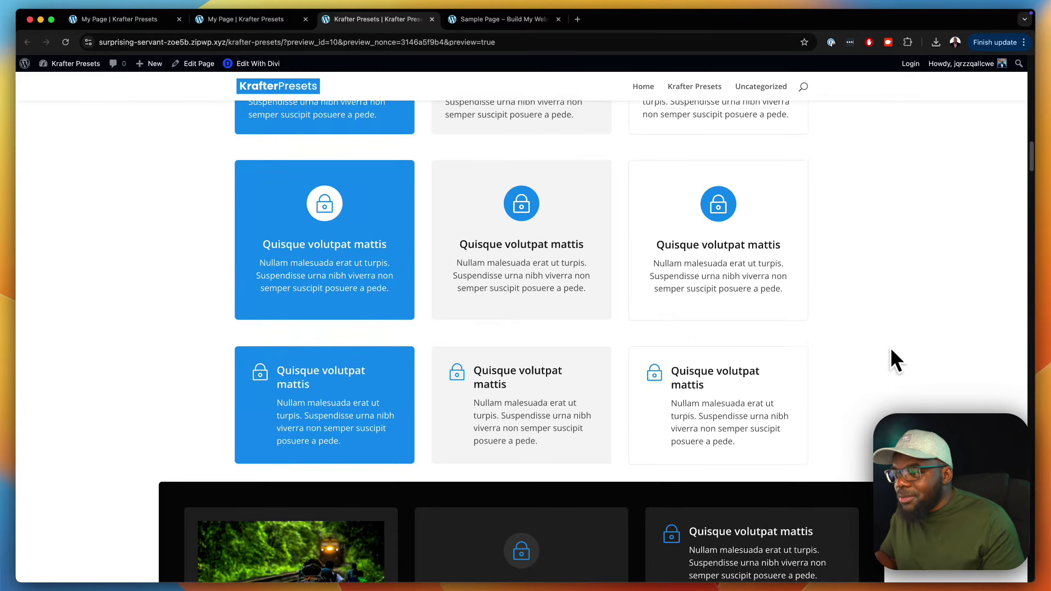
scroll(902, 367, down, 5)
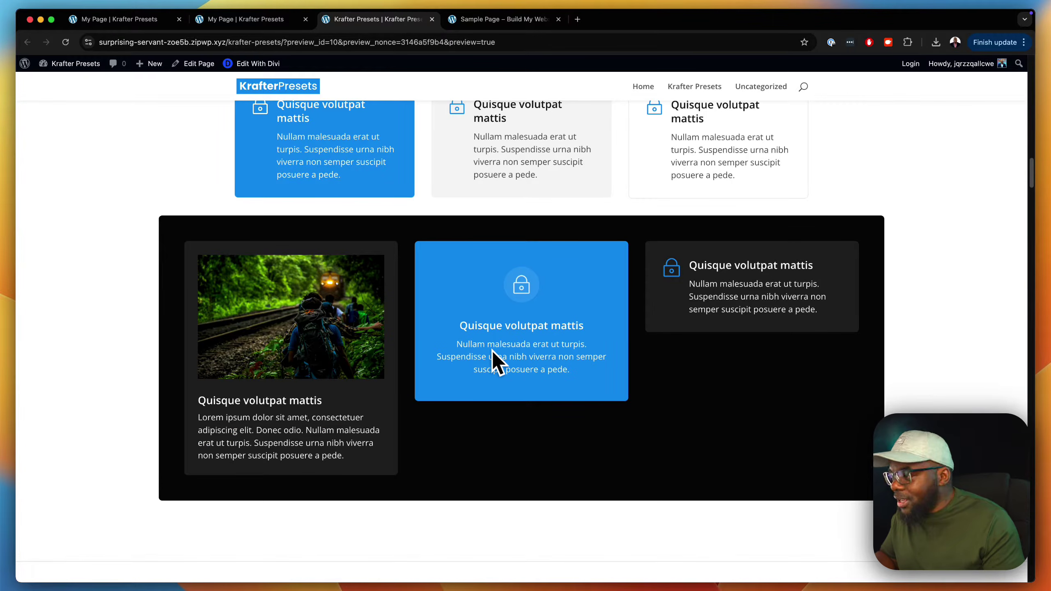
scroll(491, 350, down, 2)
scroll(492, 350, down, 10)
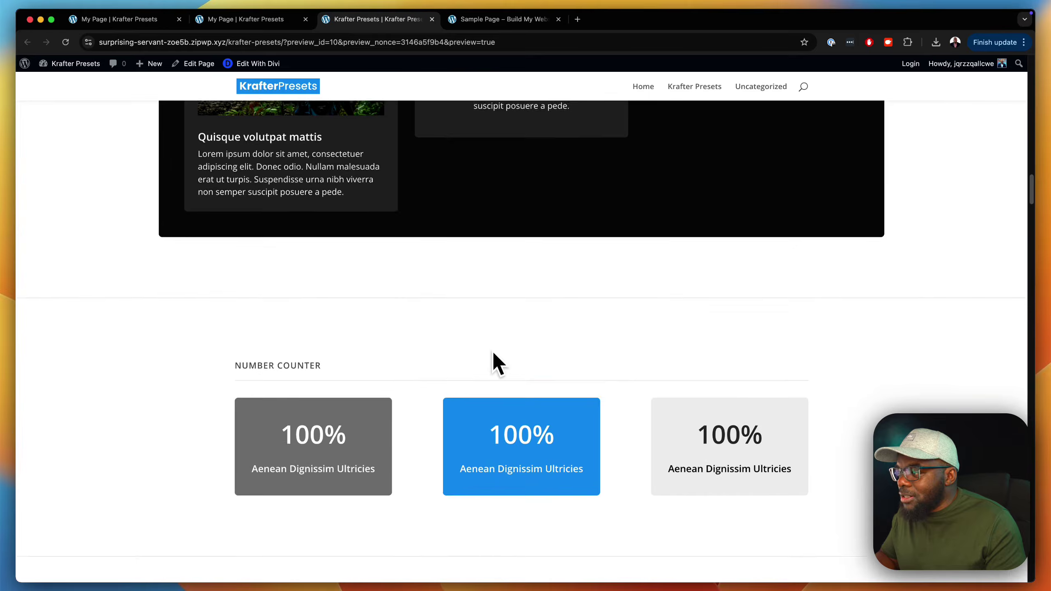
scroll(493, 353, down, 14)
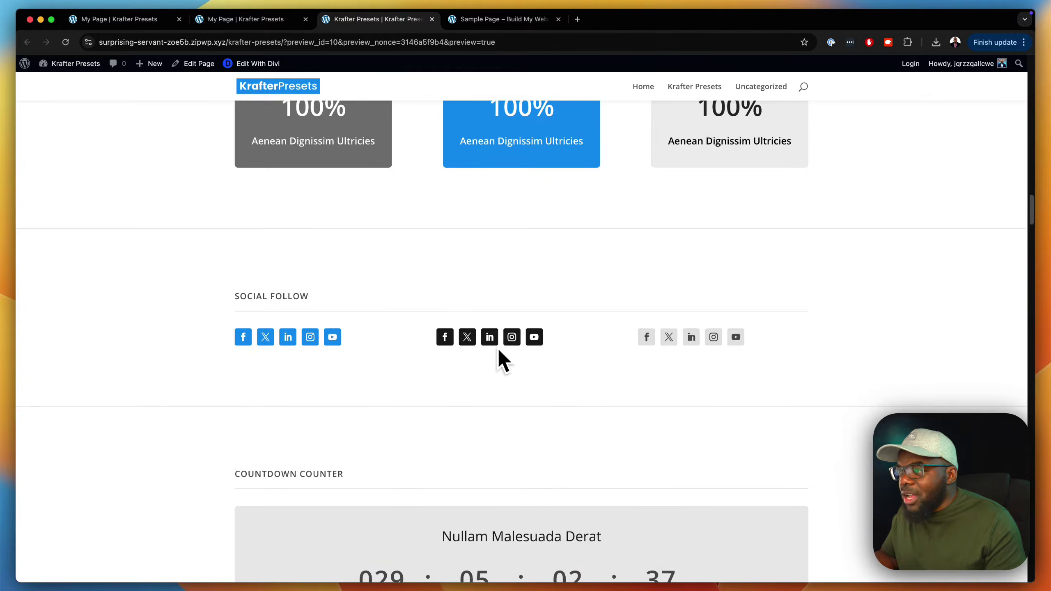
scroll(499, 351, down, 16)
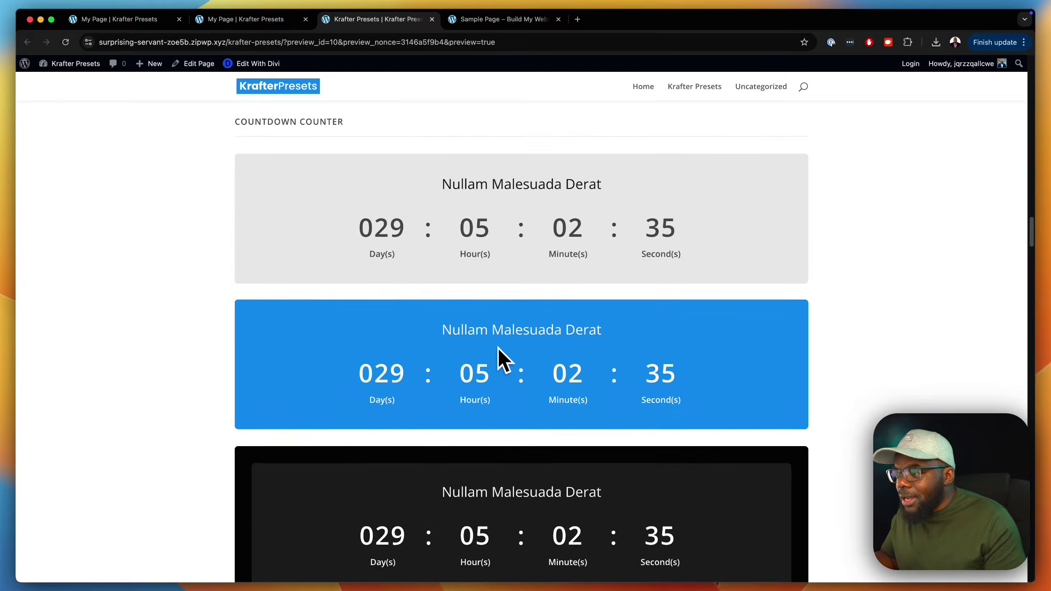
scroll(498, 350, down, 2)
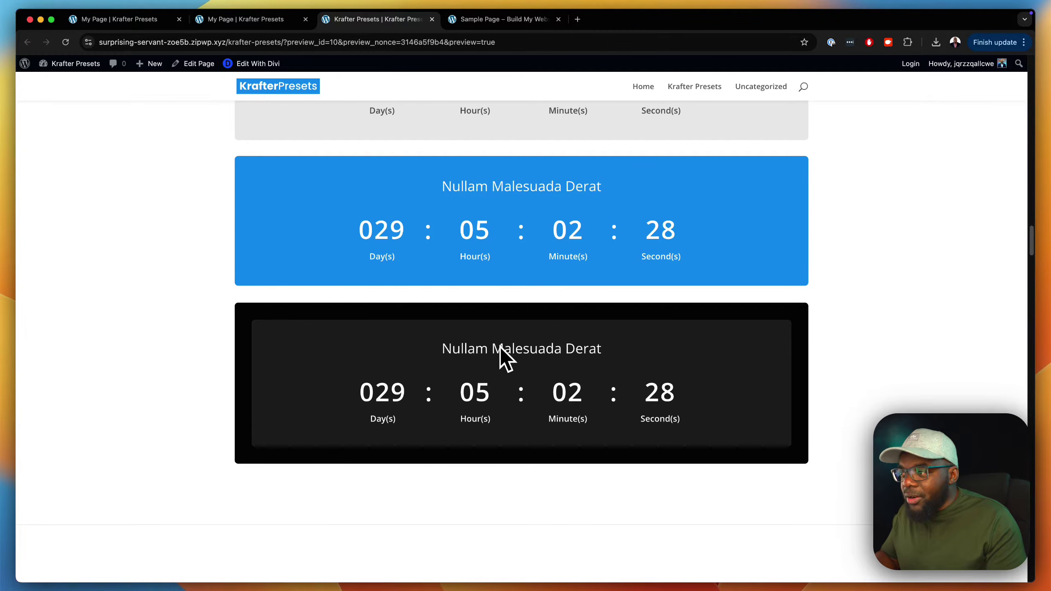
Review the video, accordion, call to action, bar counter, menu and icon preset styles, continuing to the Search section
scroll(506, 358, down, 12)
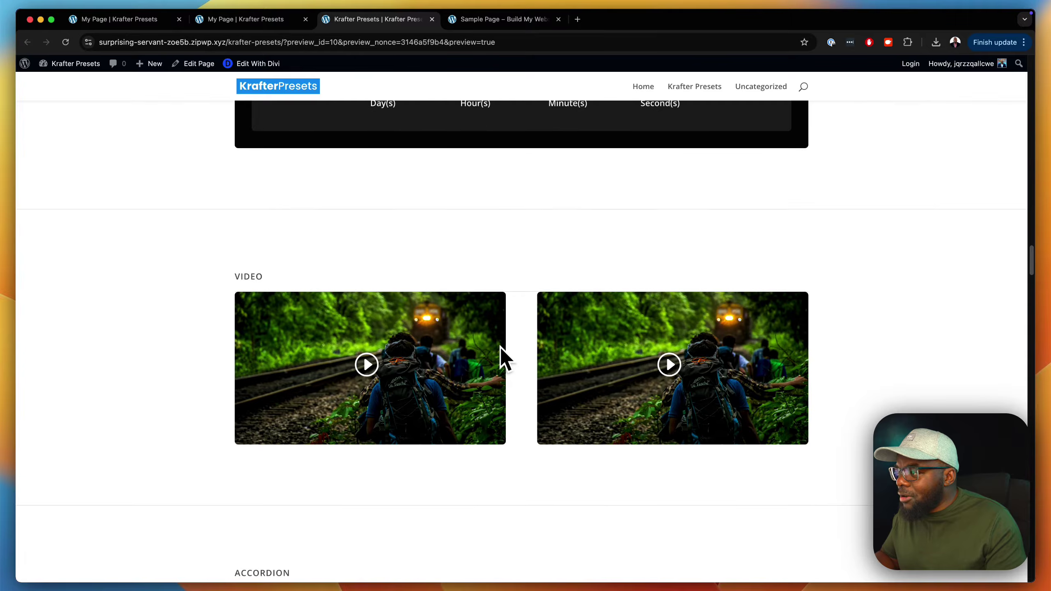
scroll(500, 347, down, 2)
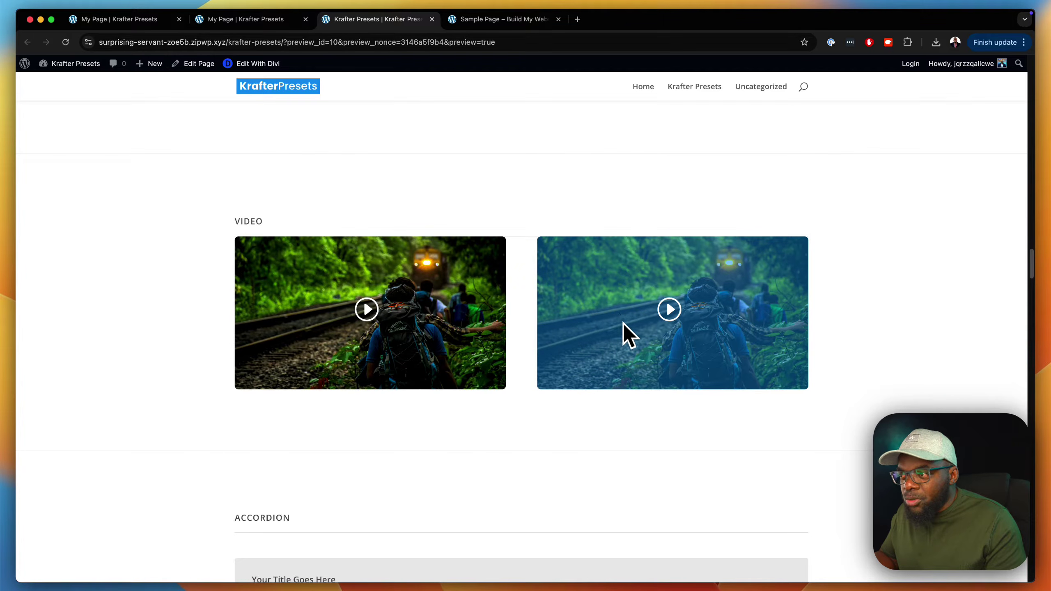
scroll(622, 325, down, 8)
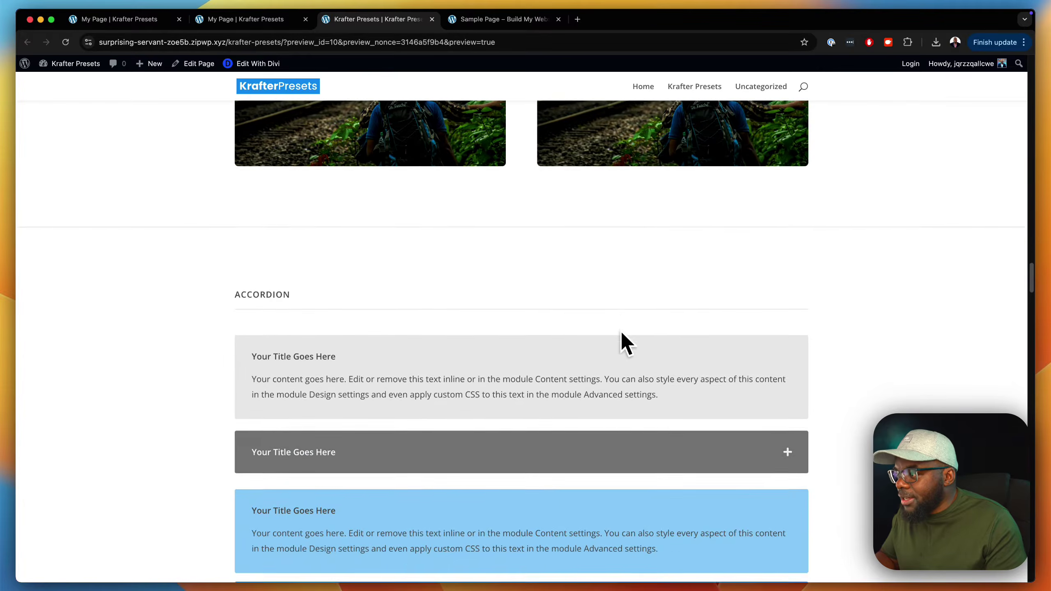
scroll(626, 344, down, 15)
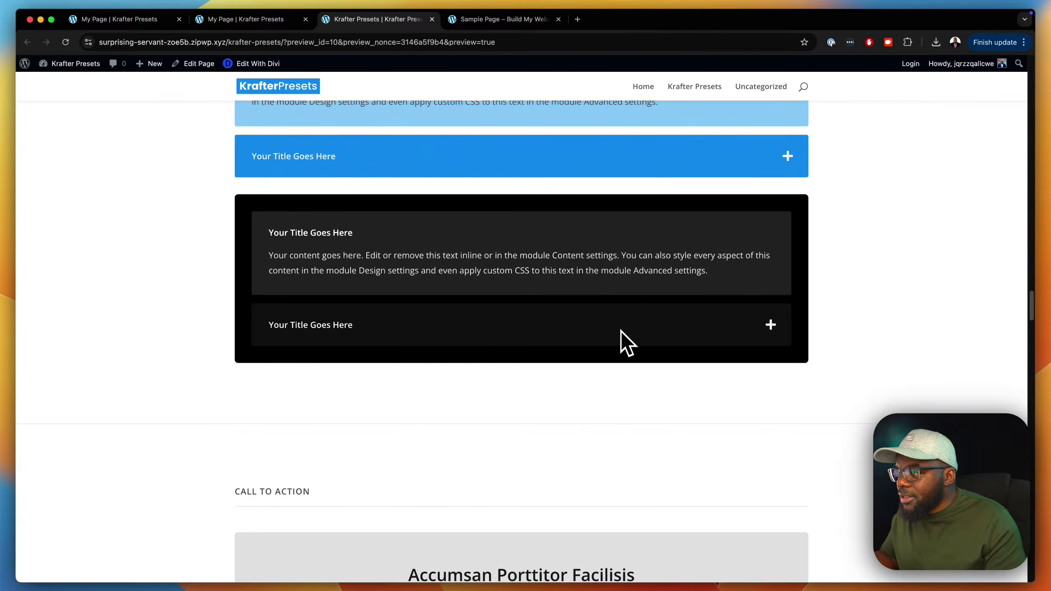
scroll(620, 330, down, 14)
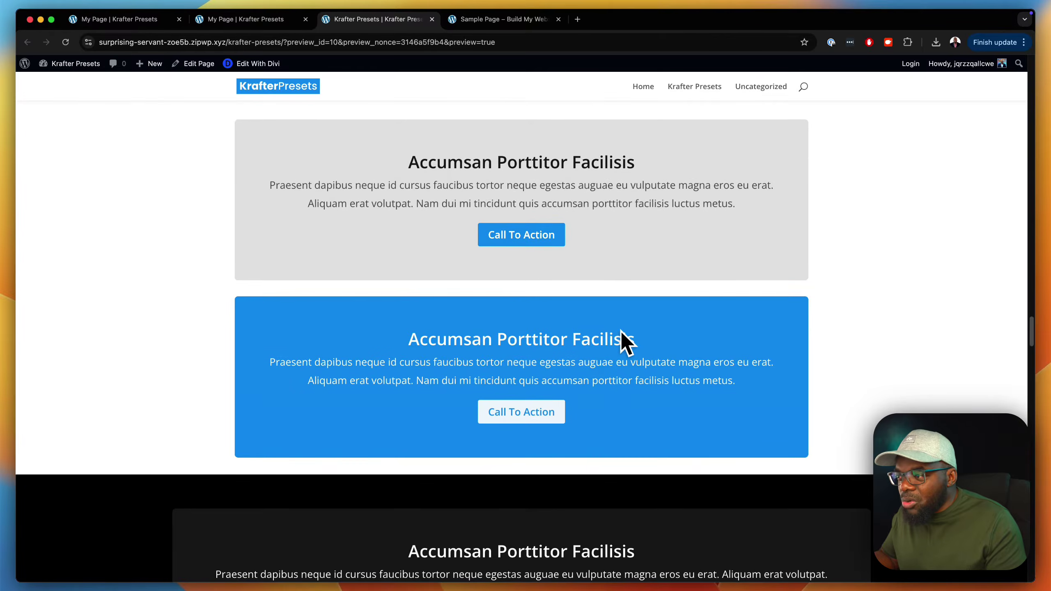
scroll(620, 330, down, 6)
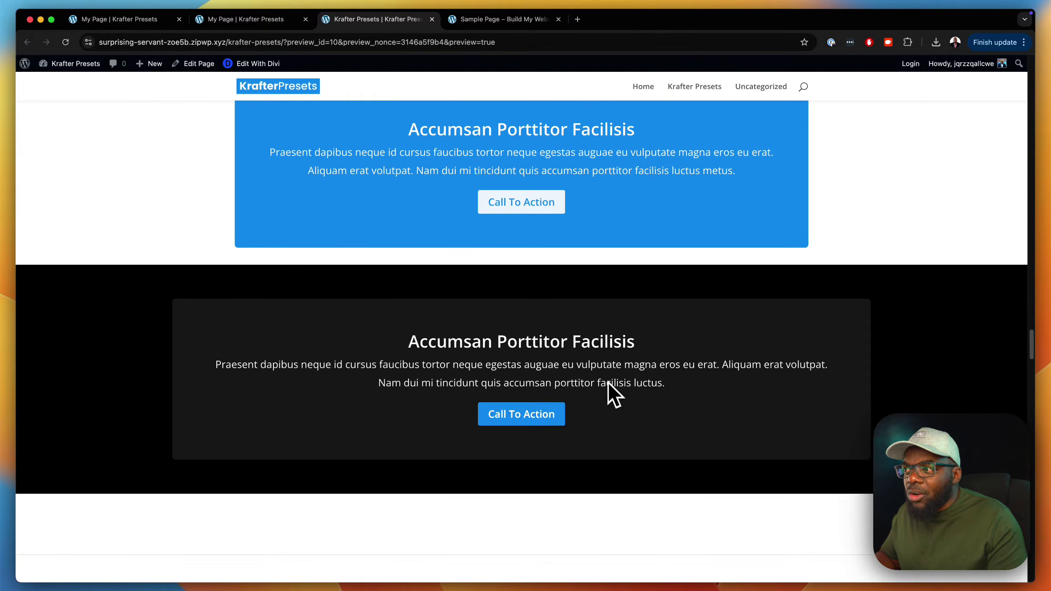
scroll(653, 376, down, 10)
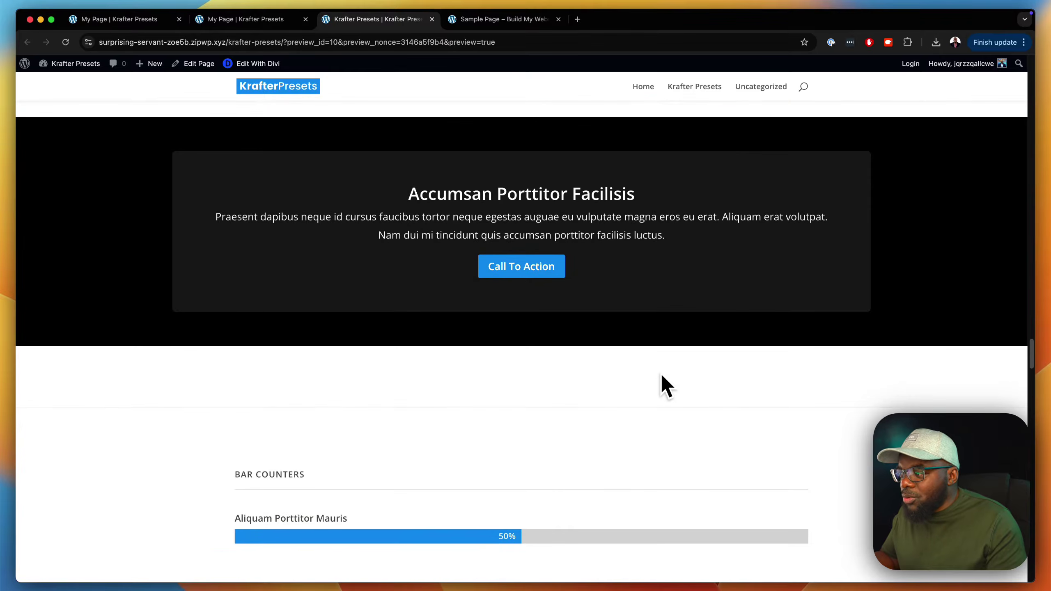
scroll(661, 375, down, 10)
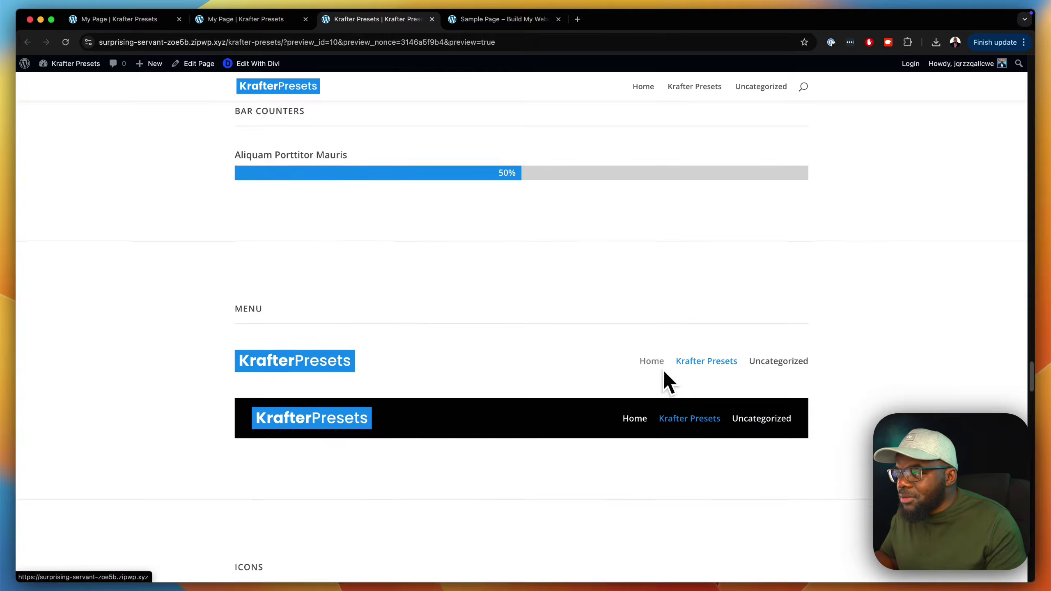
scroll(665, 373, down, 4)
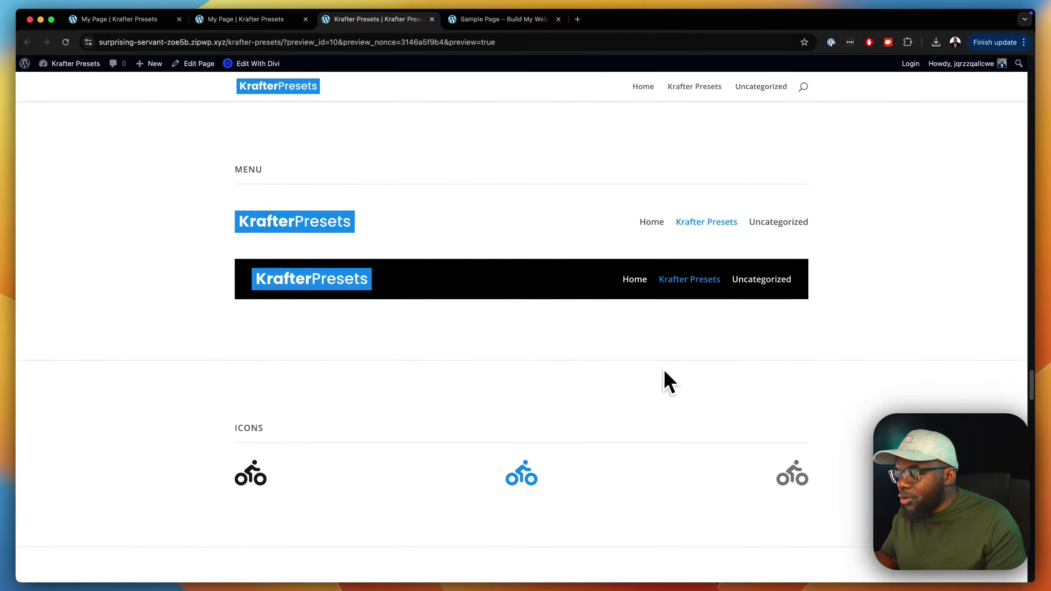
scroll(664, 371, down, 12)
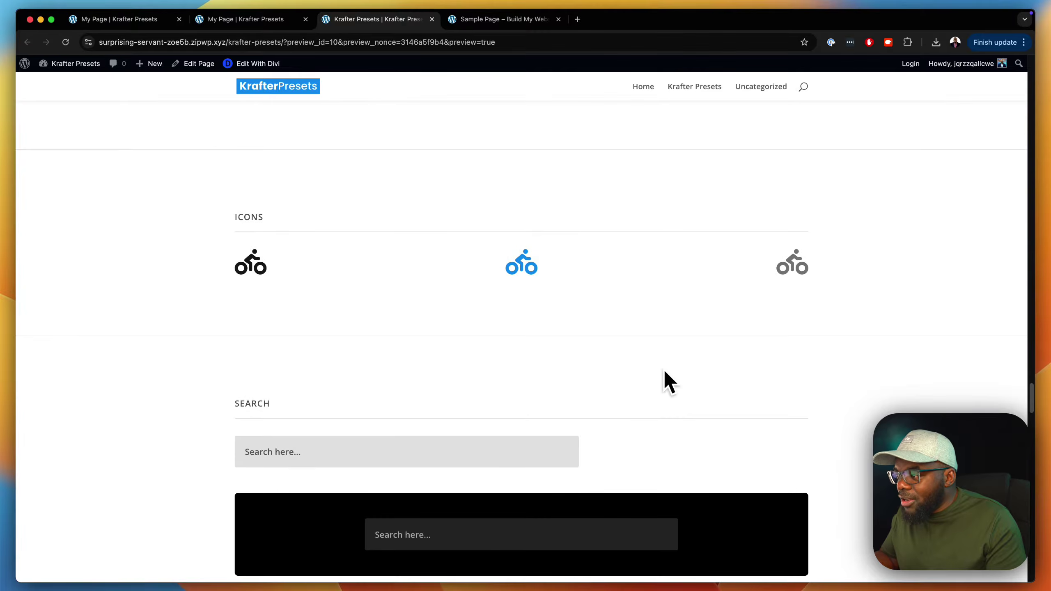
scroll(664, 369, down, 2)
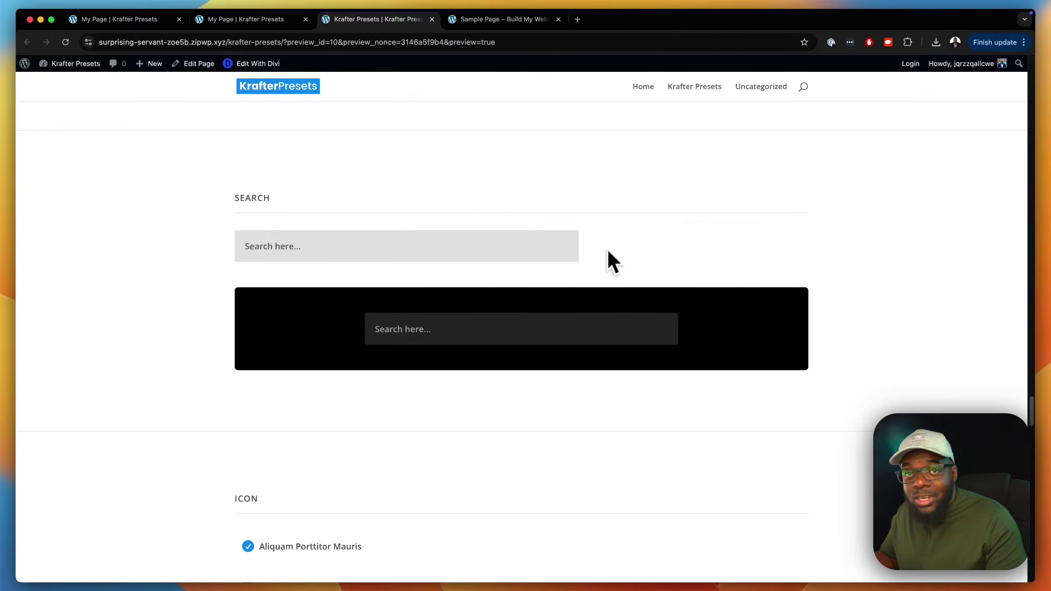
Test the focus styles of the light and dark search fields, entering and clearing sample text in the light one
click(540, 247)
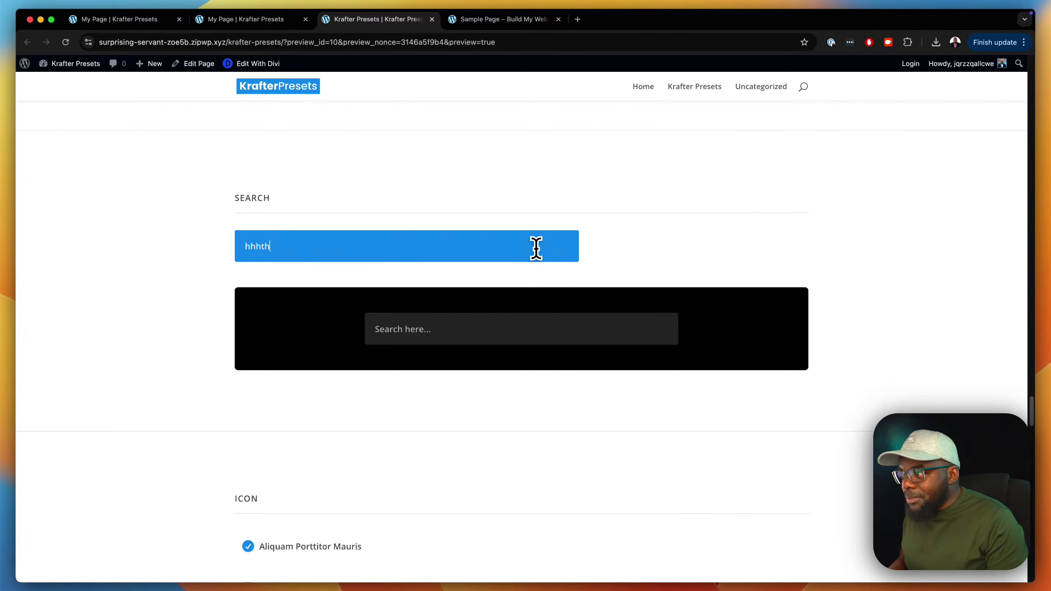
text(hhhthht)
key(BackSpace)
key(BackSpace)
key(BackSpace)
key(BackSpace)
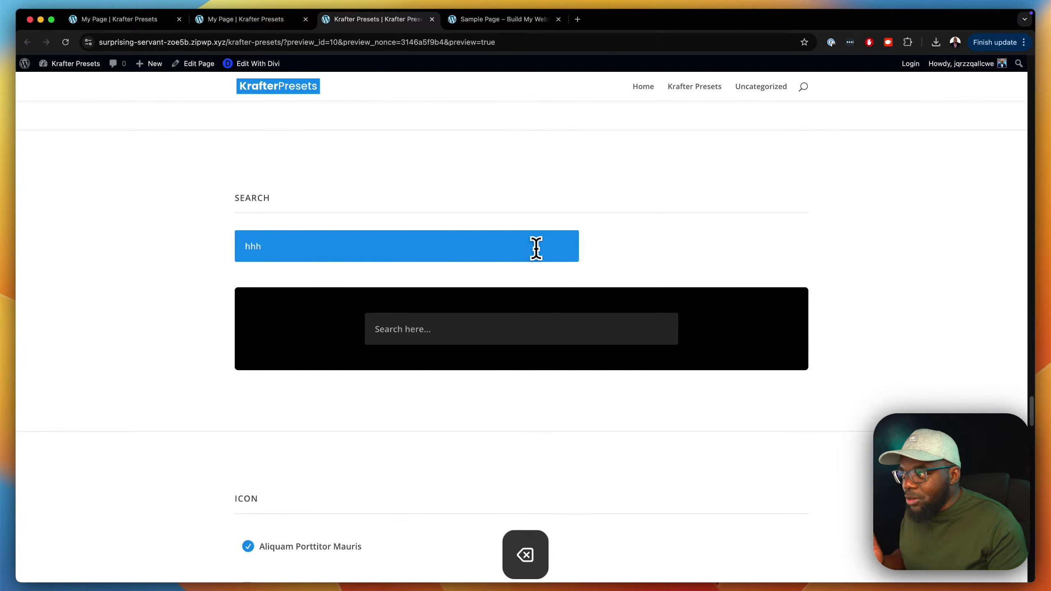
click(741, 234)
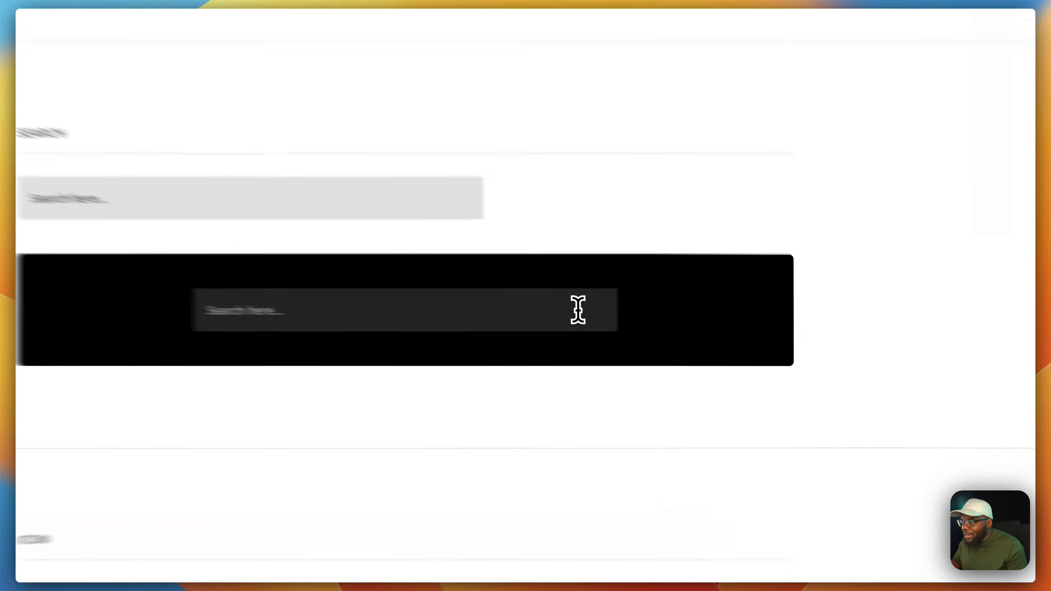
click(646, 329)
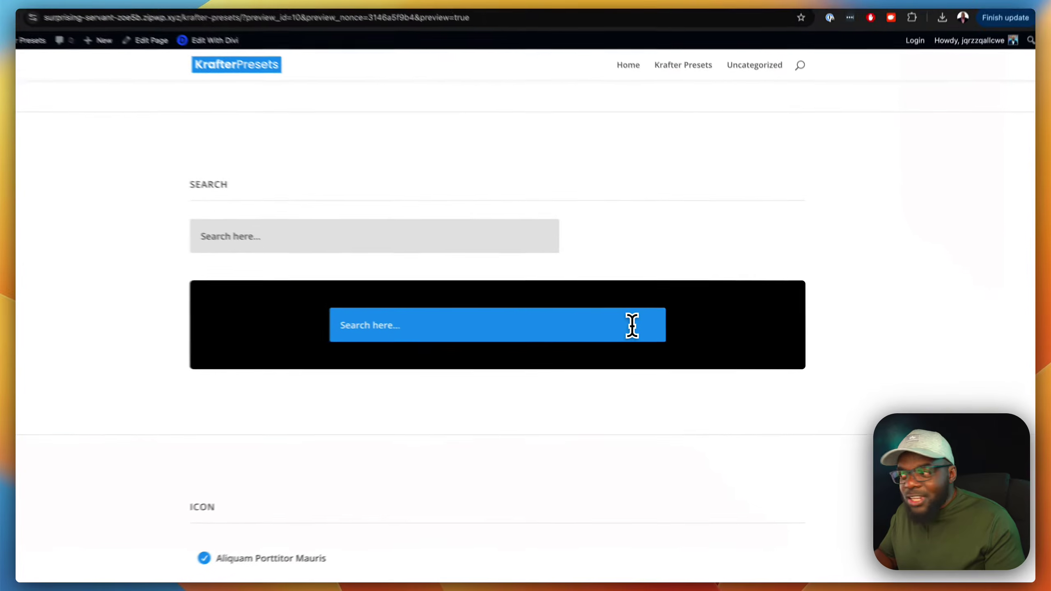
Examine the icon list, hero and contact form presets, and check the focus style of the first form's Email Address field
scroll(678, 368, down, 5)
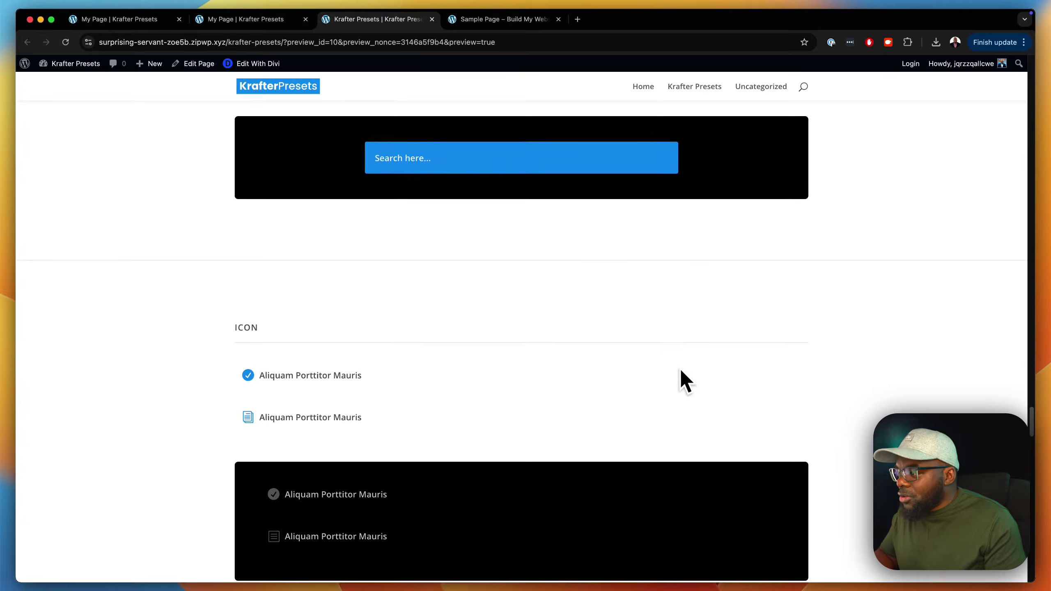
scroll(680, 367, down, 3)
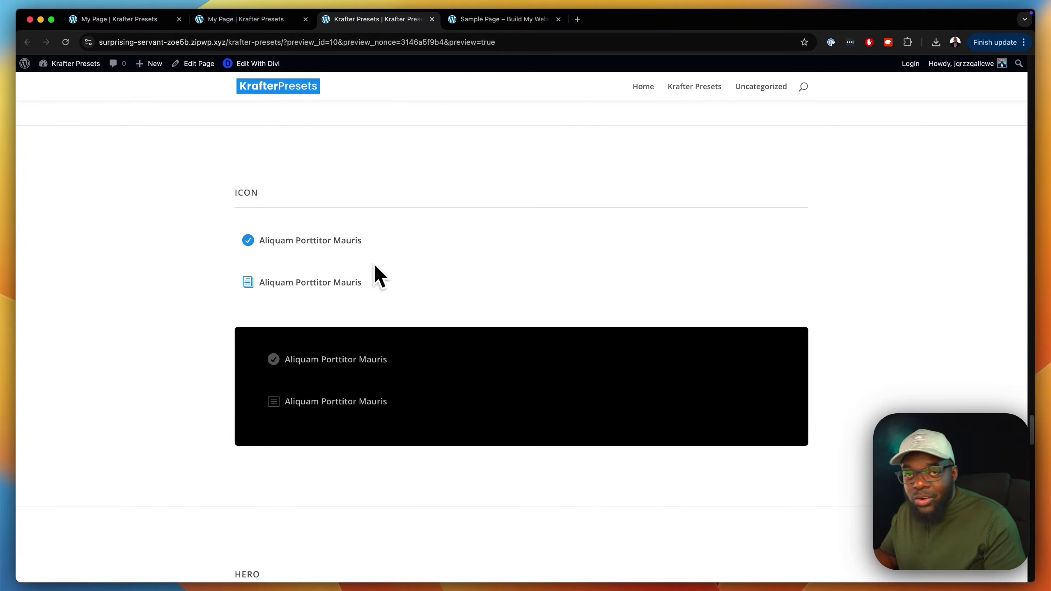
scroll(391, 267, down, 7)
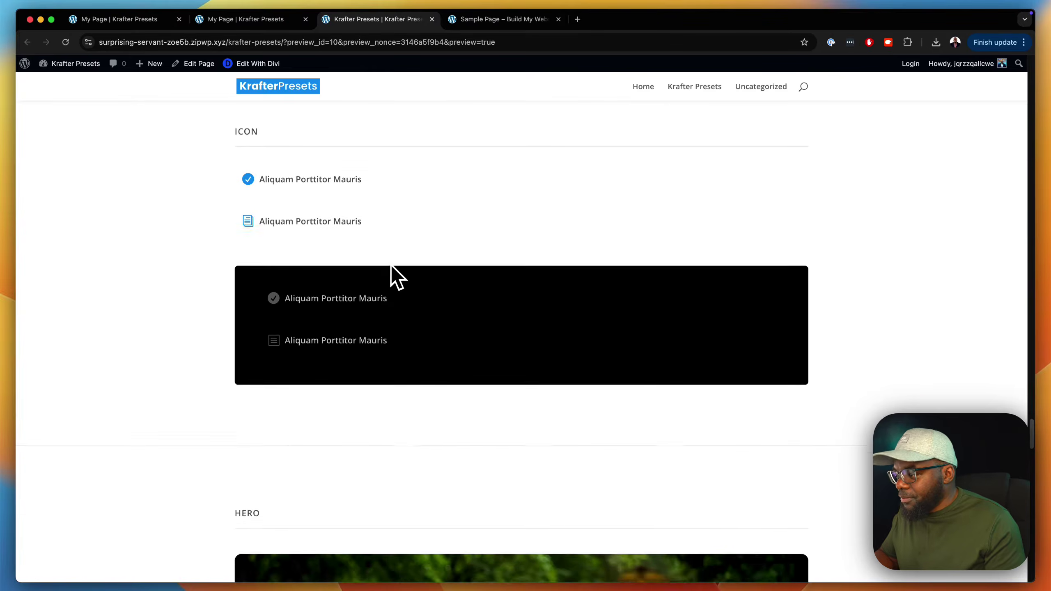
scroll(391, 267, down, 3)
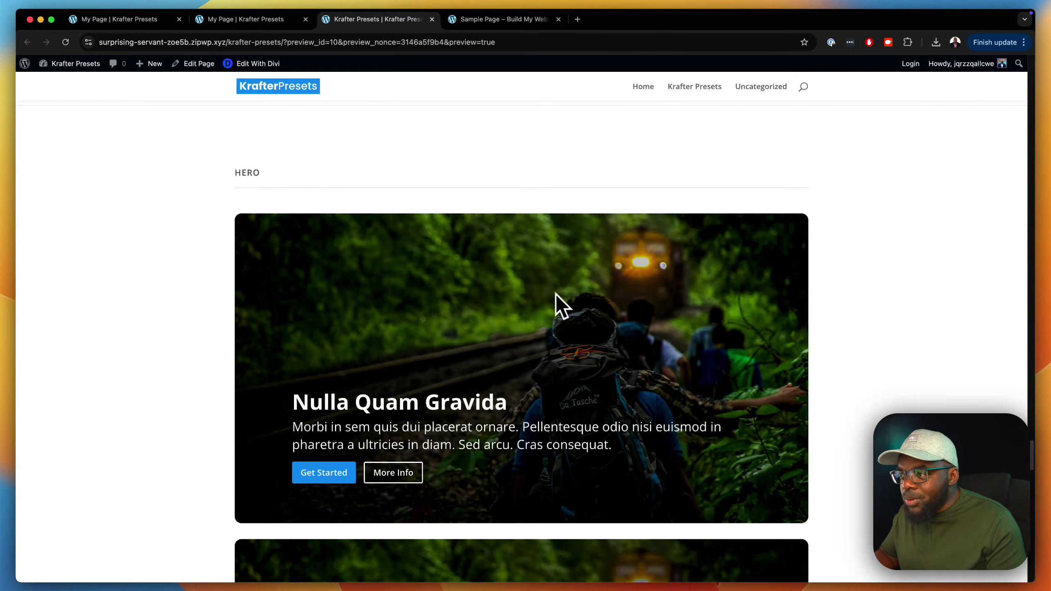
scroll(603, 347, down, 1)
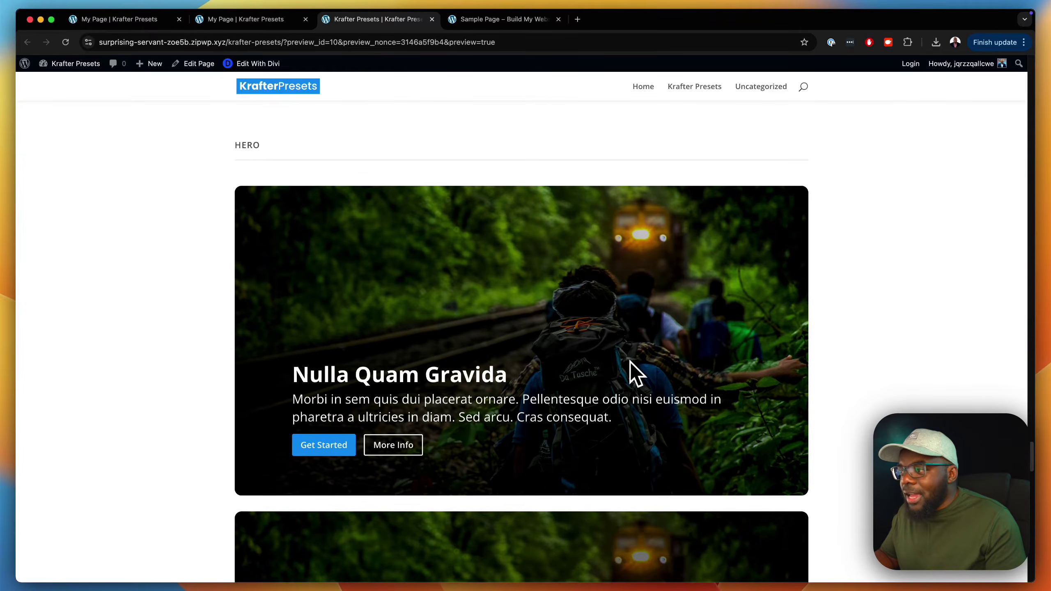
scroll(575, 417, down, 8)
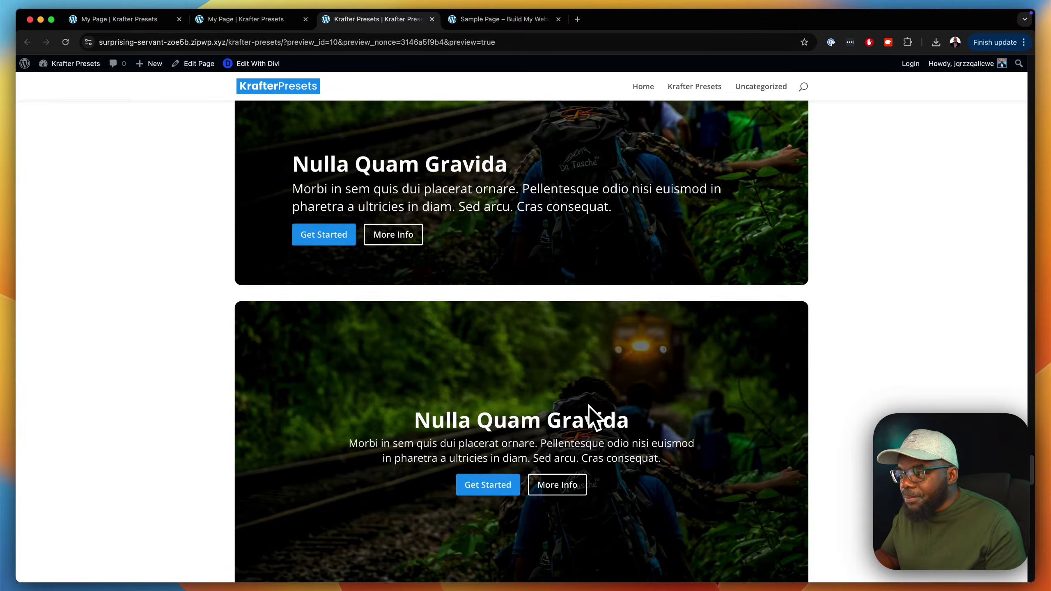
scroll(592, 405, down, 8)
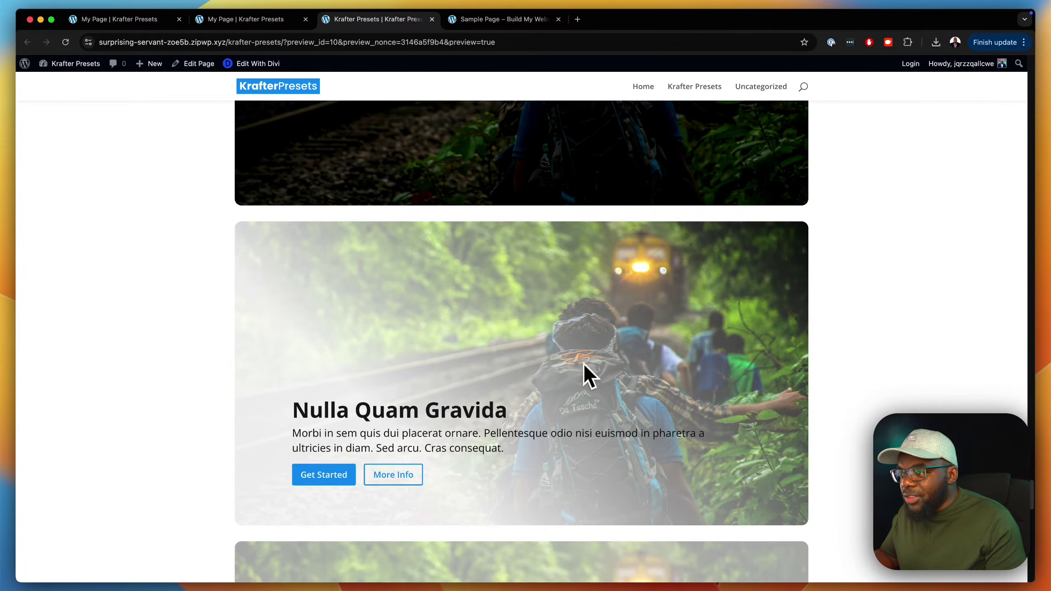
scroll(599, 344, down, 17)
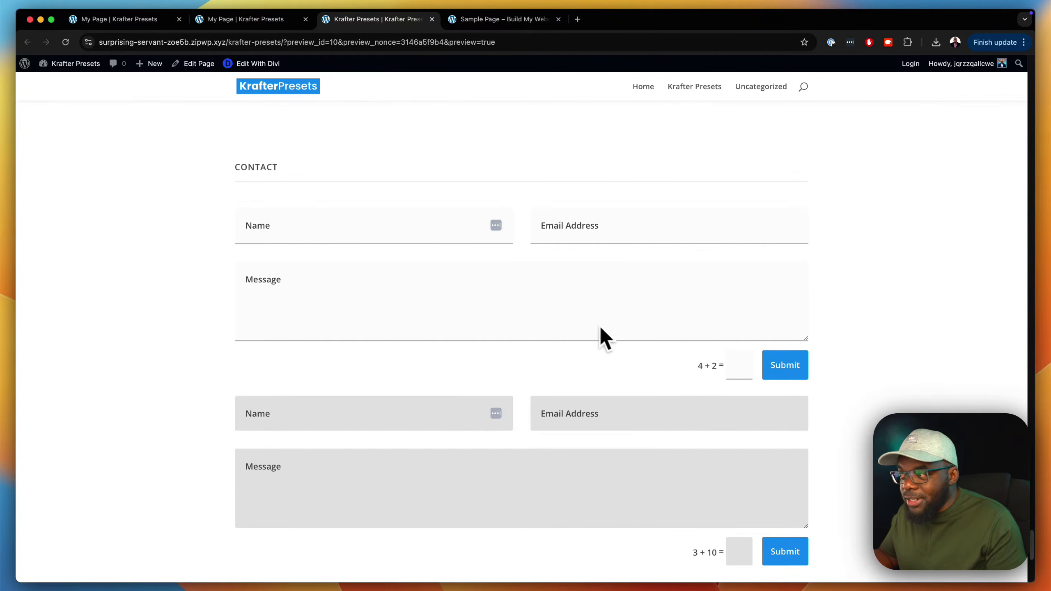
click(661, 227)
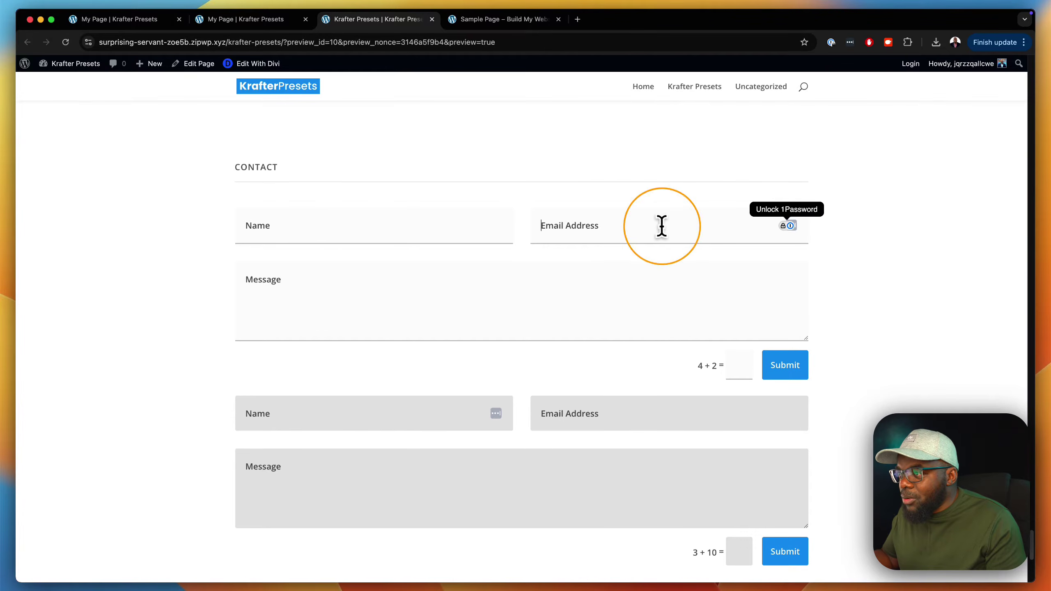
Examine the grey and dark contact form presets down to the end of the demo page
scroll(669, 292, down, 6)
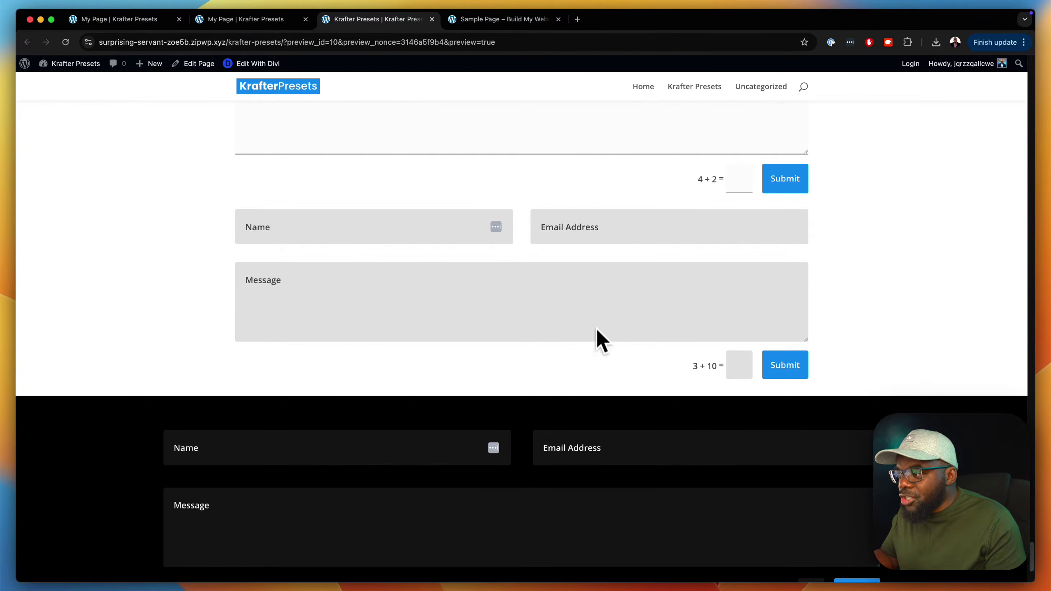
scroll(597, 332, down, 5)
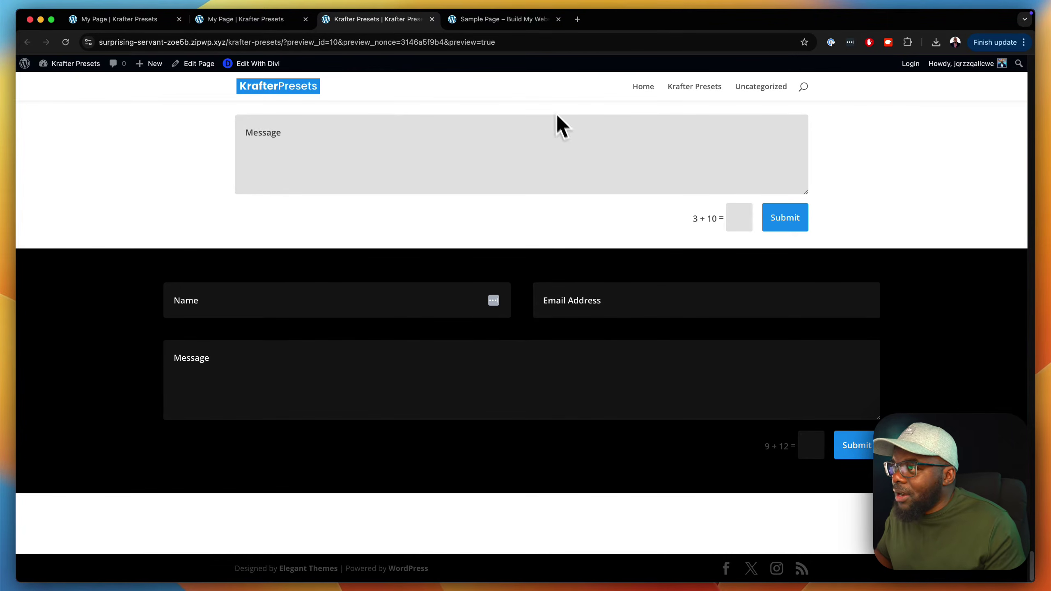
Switch to the Sample Page in the Divi builder and check which presets the placeholder text module offers
click(502, 21)
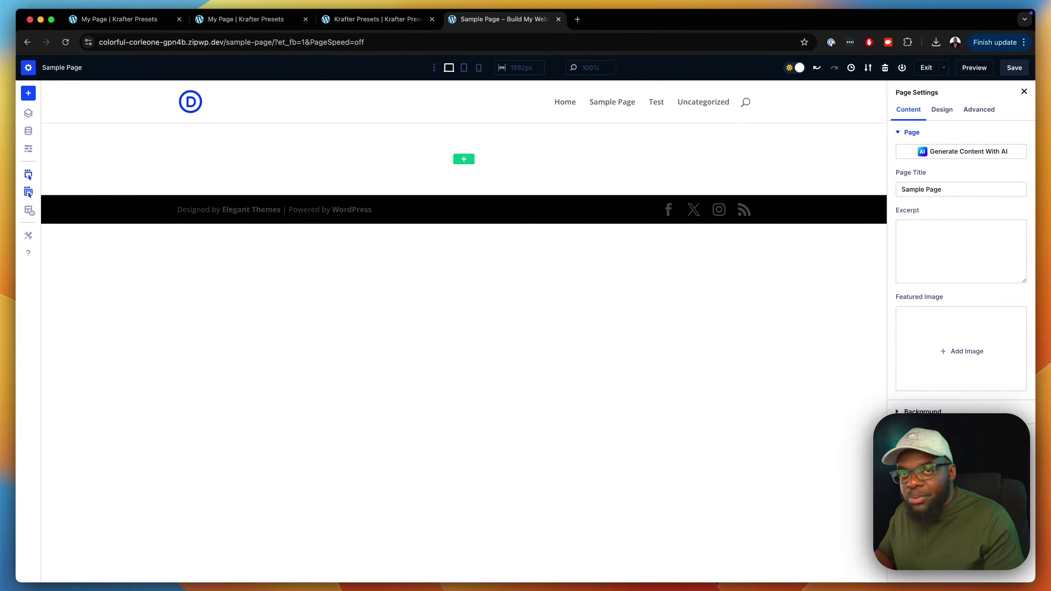
click(999, 109)
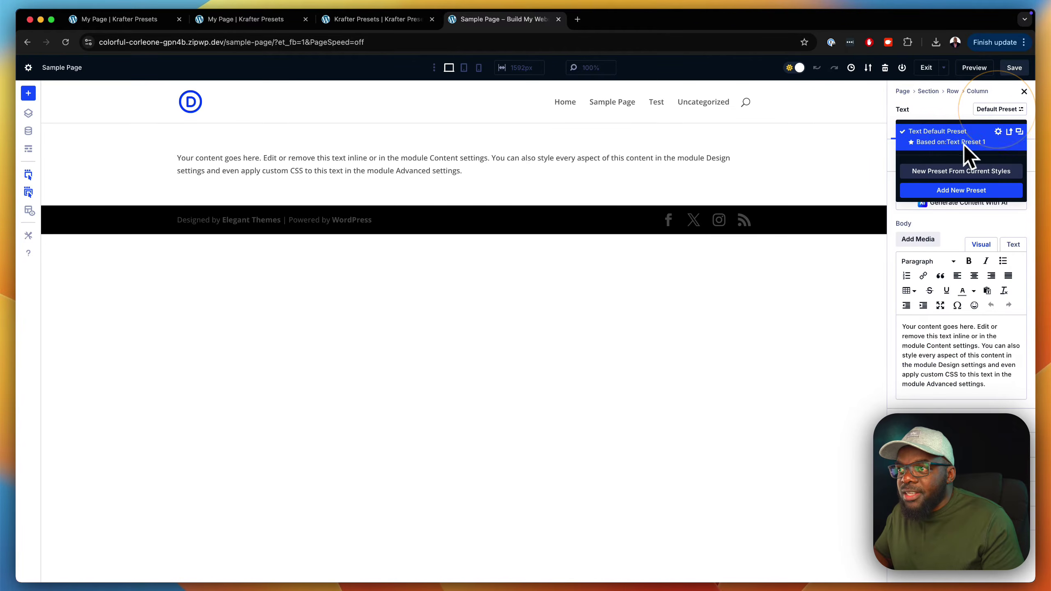
click(806, 145)
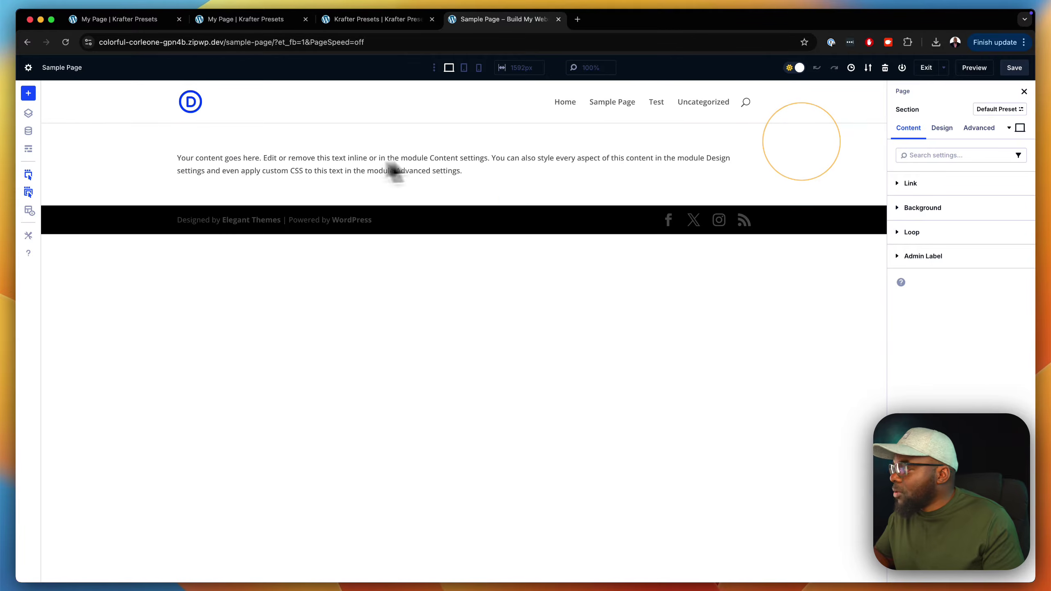
Bring up the Downloads folder in Finder and extract Krafter-Presets.zip
drag(17, 293, 522, 182)
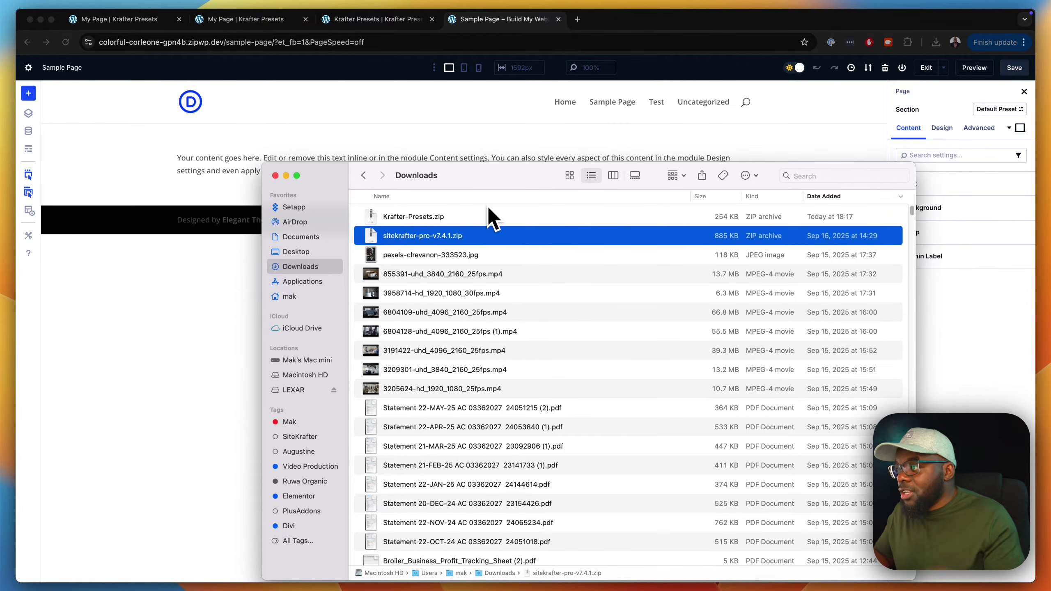
click(481, 216)
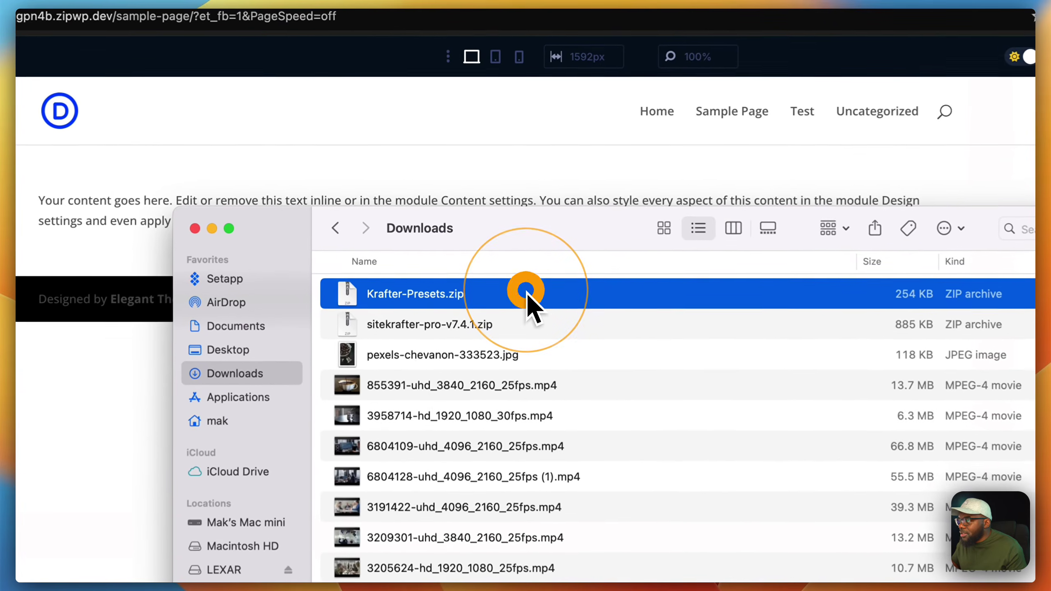
double_click(527, 292)
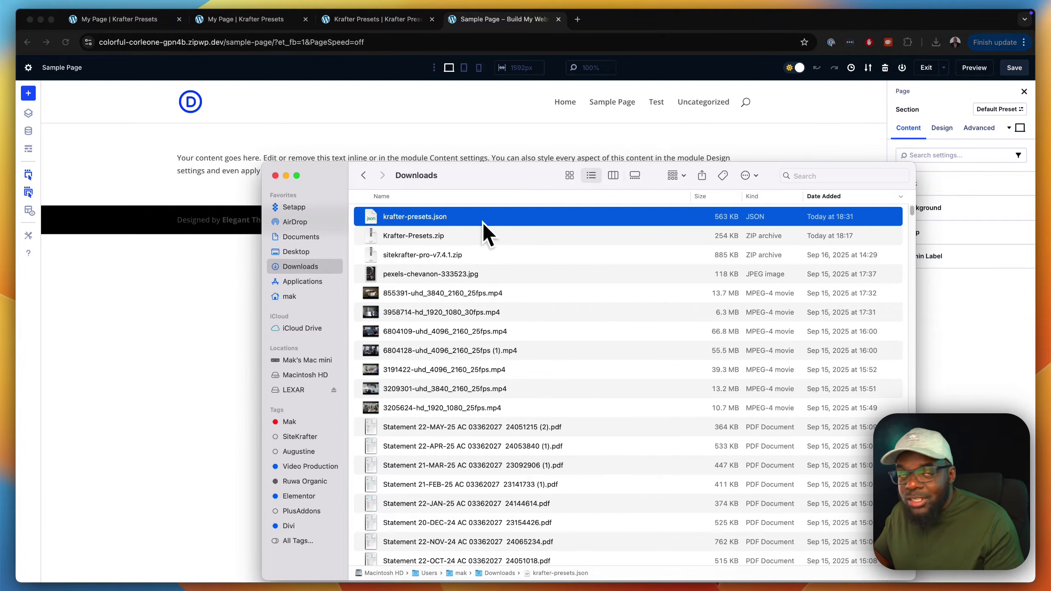
Move the Finder window aside and delete the placeholder text section from the Sample Page
drag(522, 177, 0, 172)
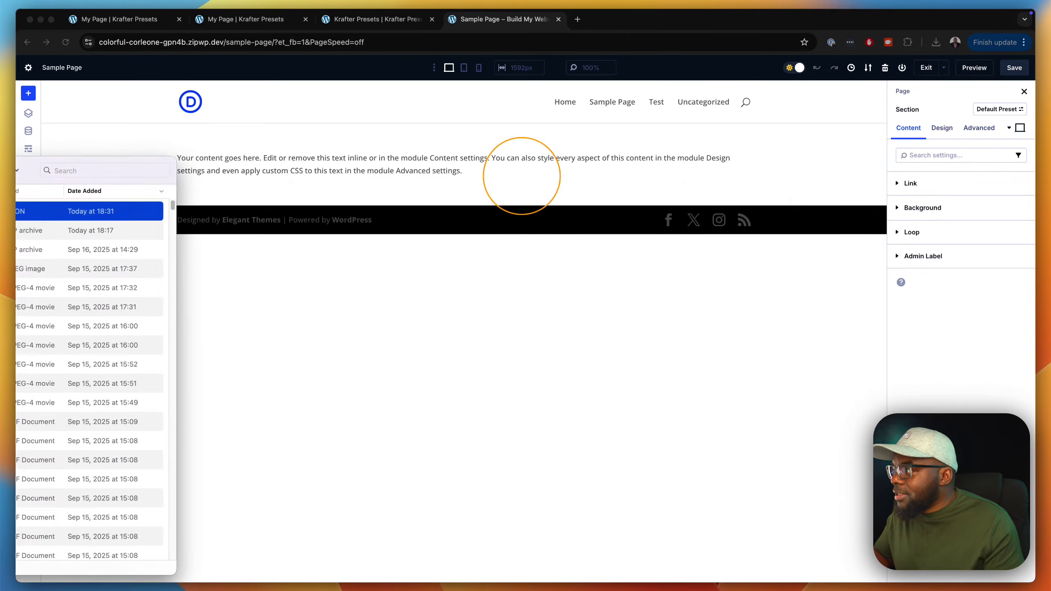
click(770, 181)
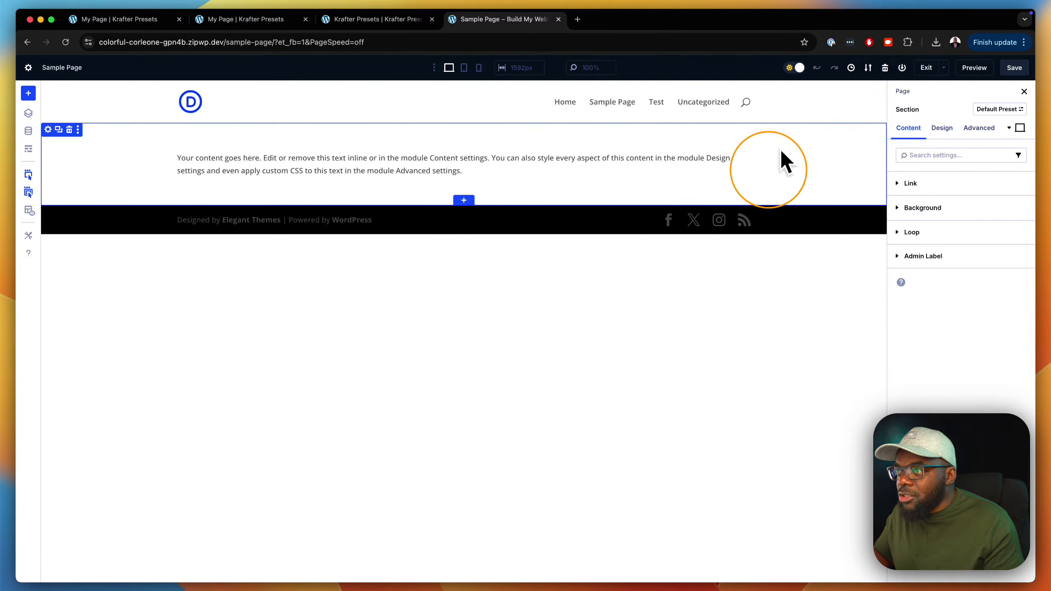
click(69, 129)
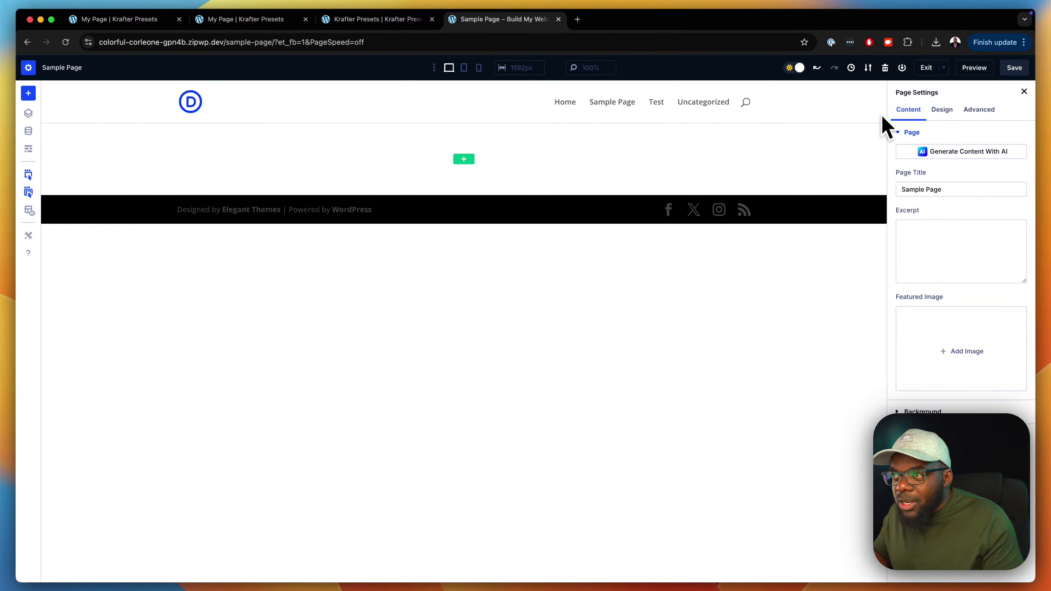
Set up a layout import for the page with Import Presets enabled, enlarging the dialog to reach all options
click(868, 67)
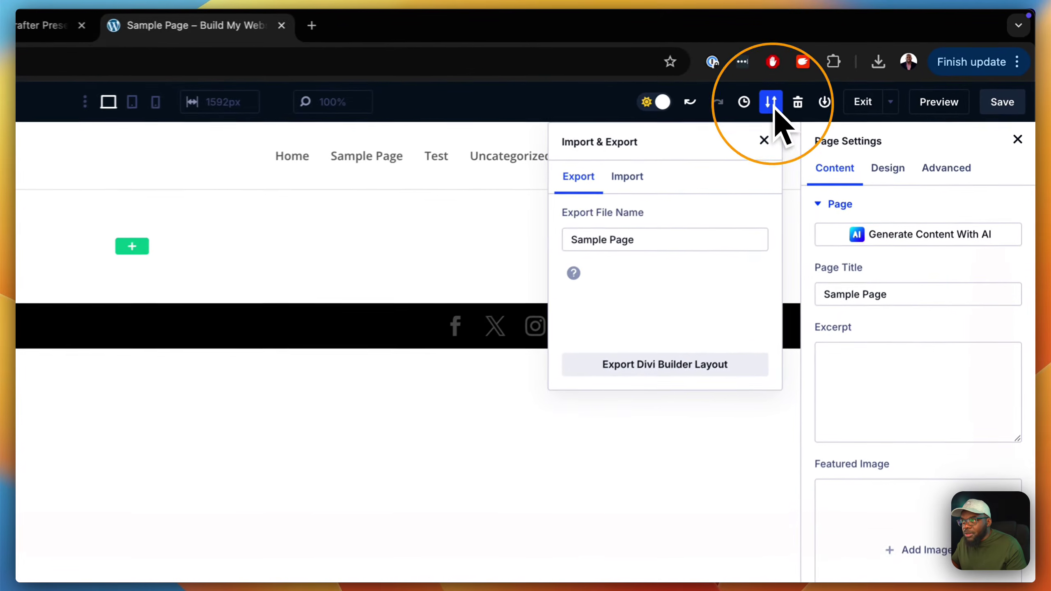
click(626, 181)
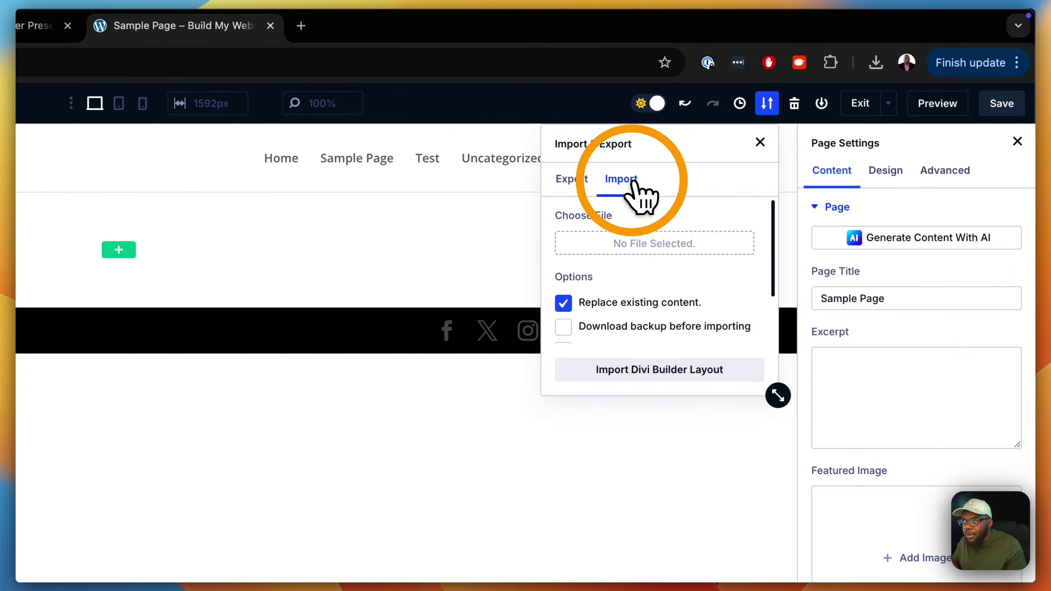
drag(778, 396, 855, 590)
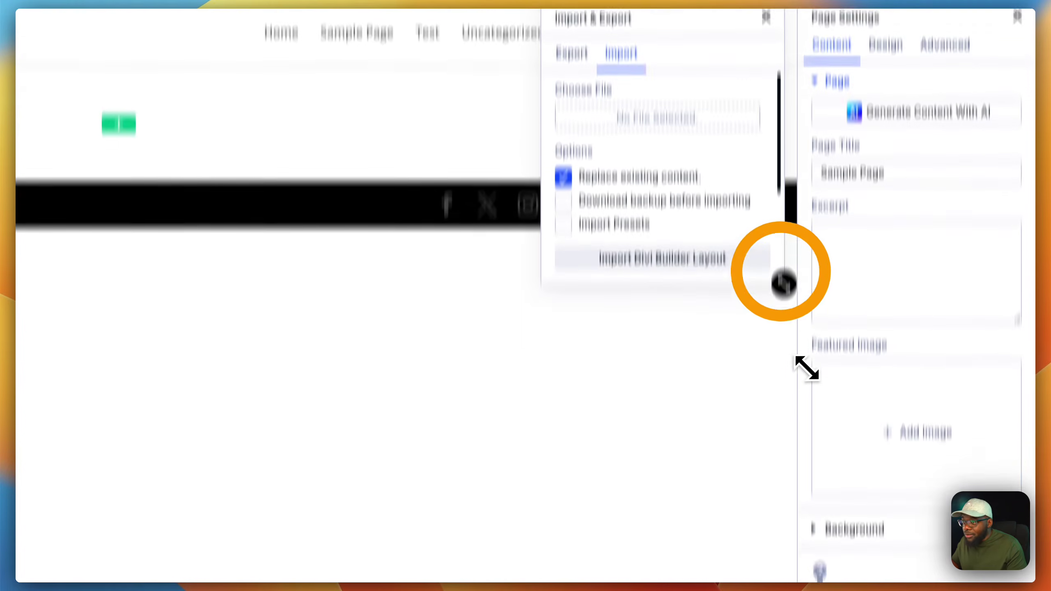
drag(855, 432, 927, 431)
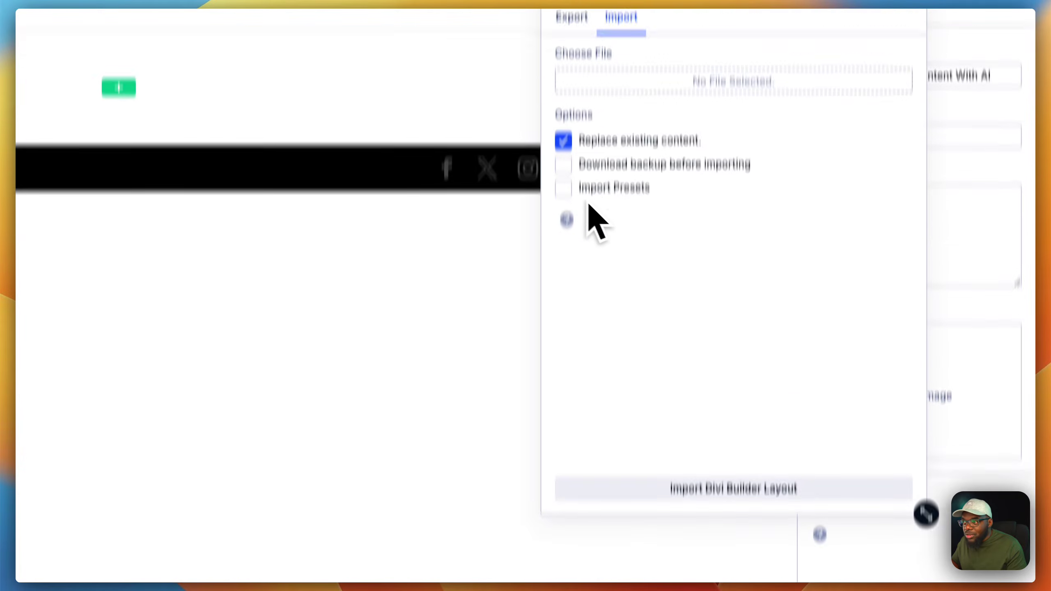
click(564, 192)
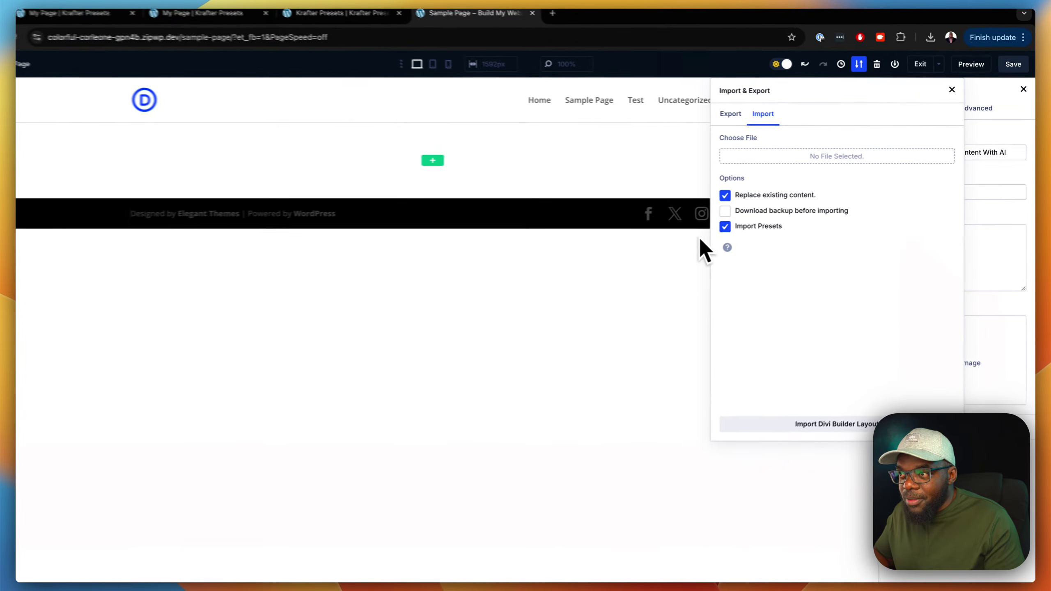
Import krafter-presets.json from the Downloads folder as the Divi Builder layout and save the page
drag(0, 289, 309, 182)
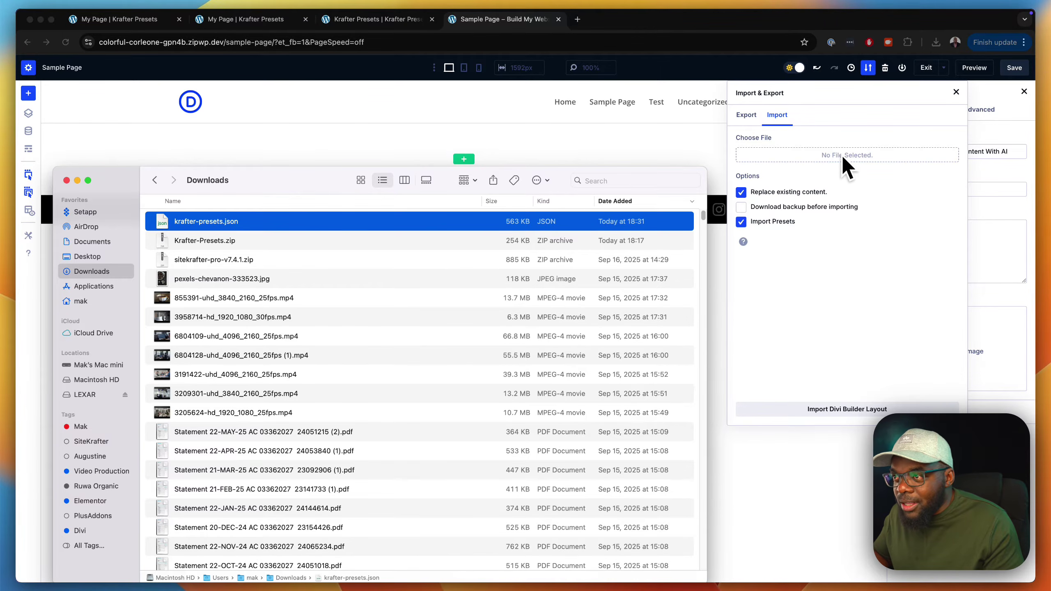
drag(194, 224, 841, 156)
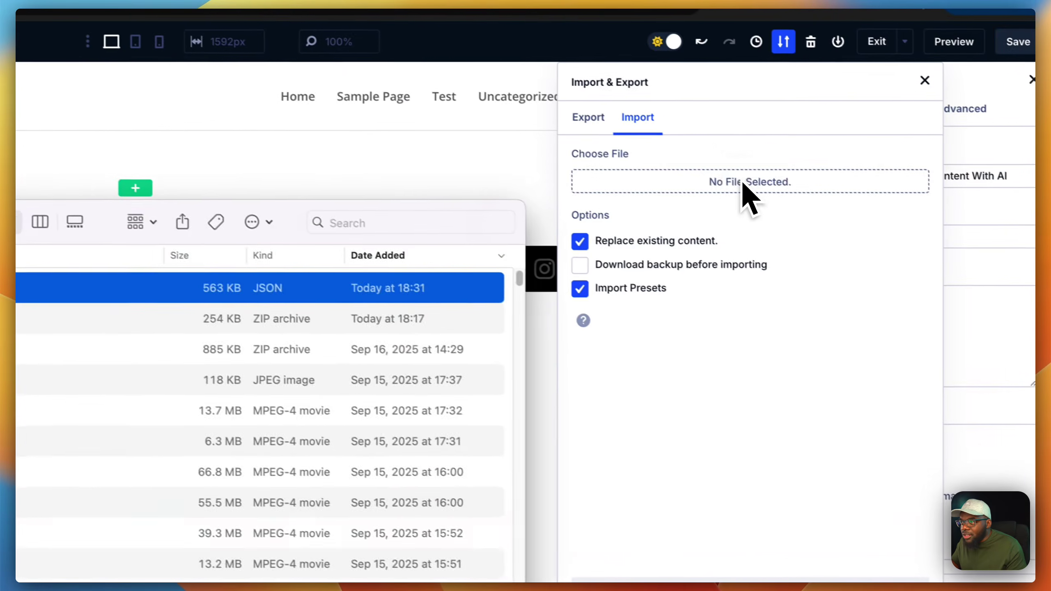
drag(743, 183, 742, 184)
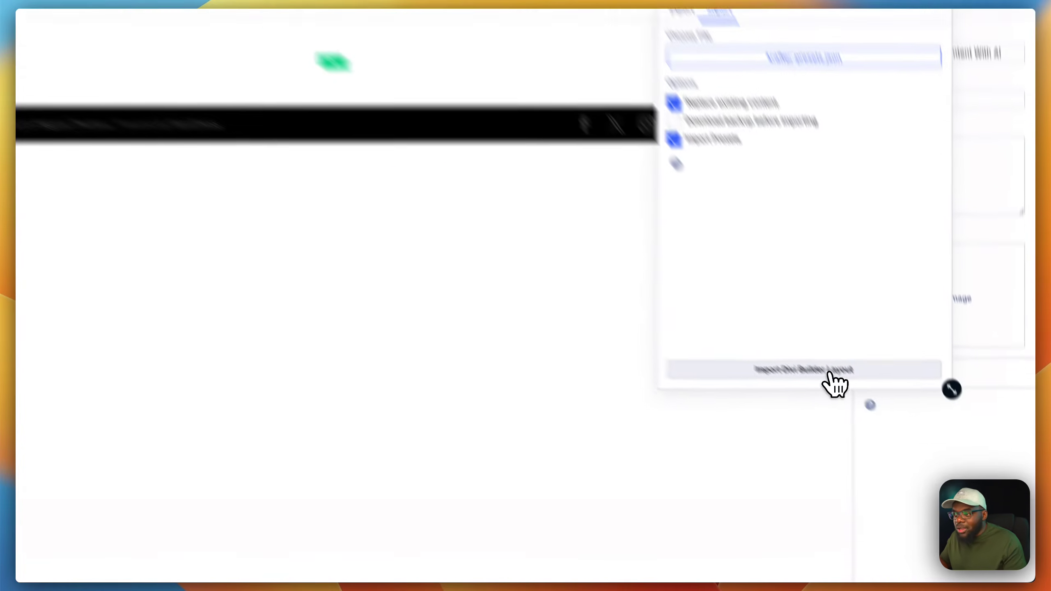
click(829, 374)
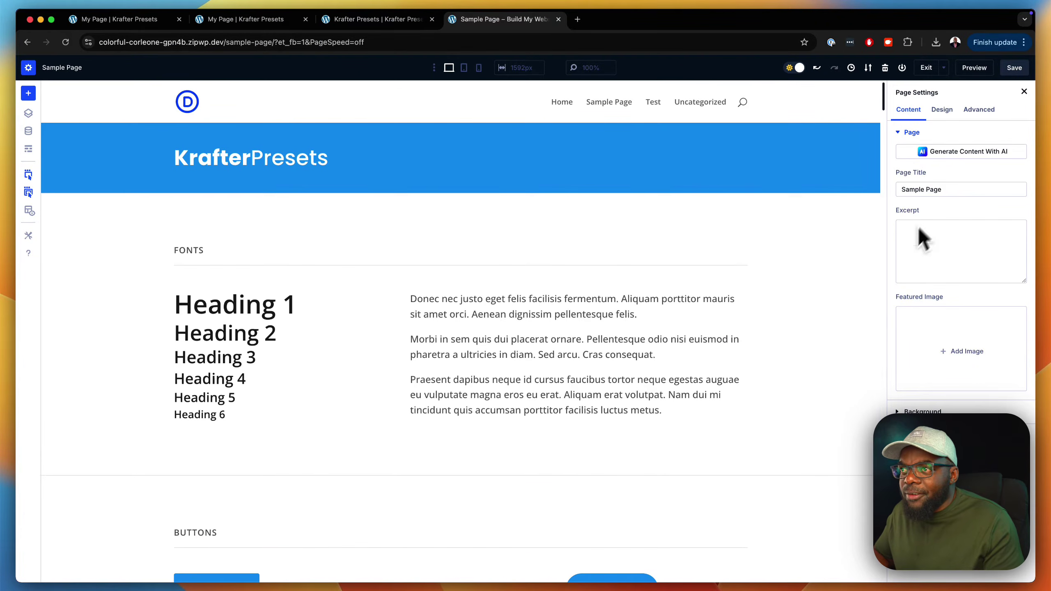
click(1019, 70)
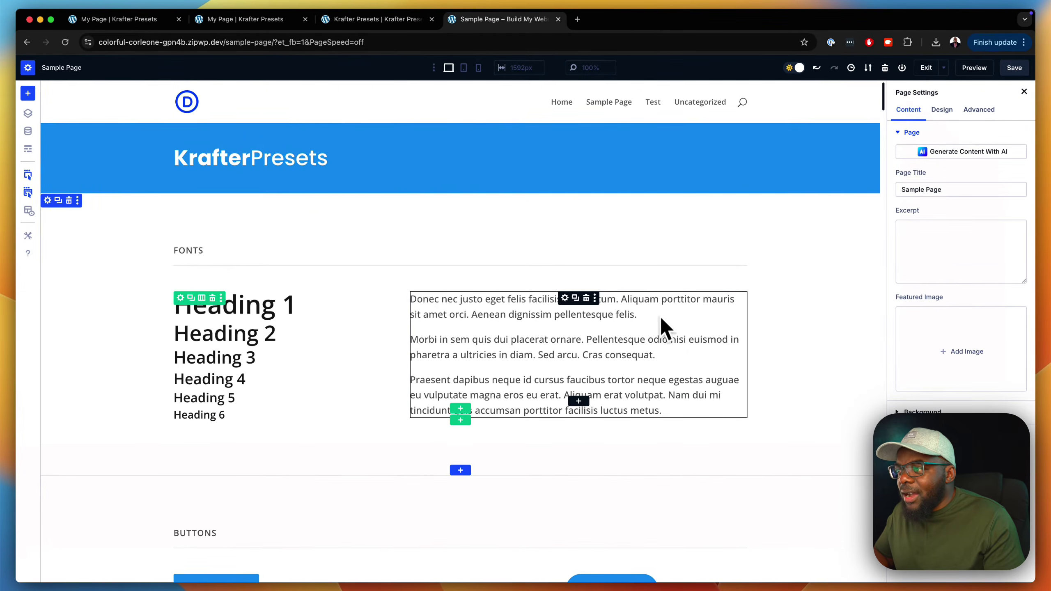
Insert a two-equal-column section below the KrafterPresets banner and add a Text module to its first column
scroll(654, 381, down, 1)
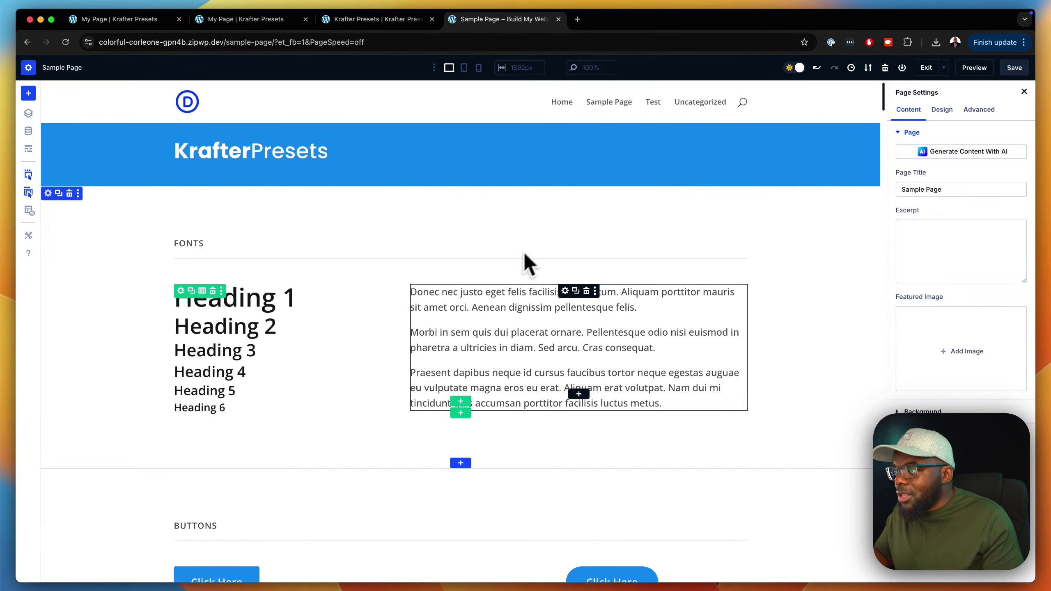
click(462, 185)
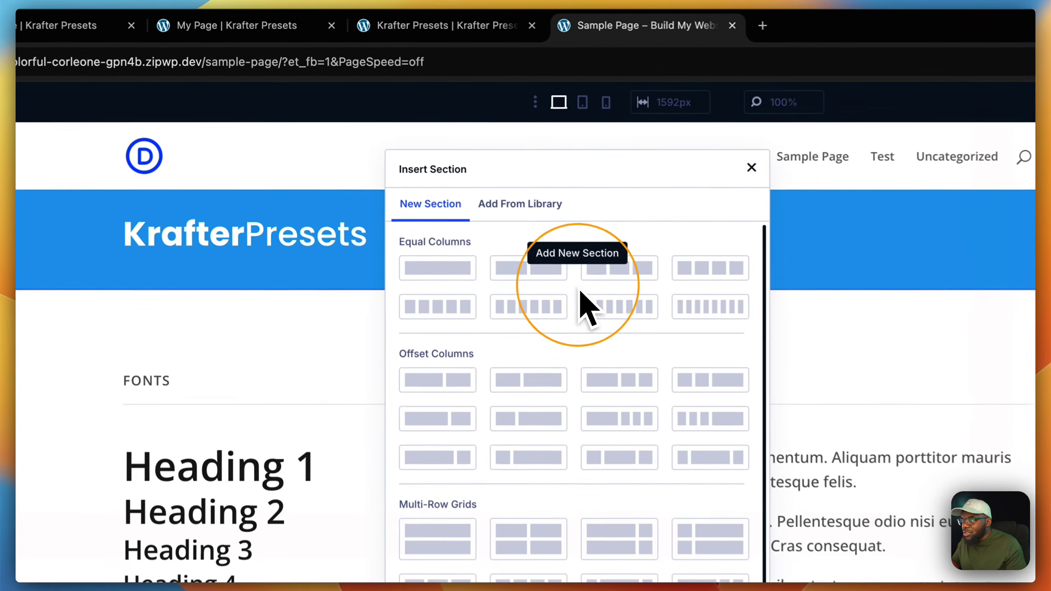
click(515, 274)
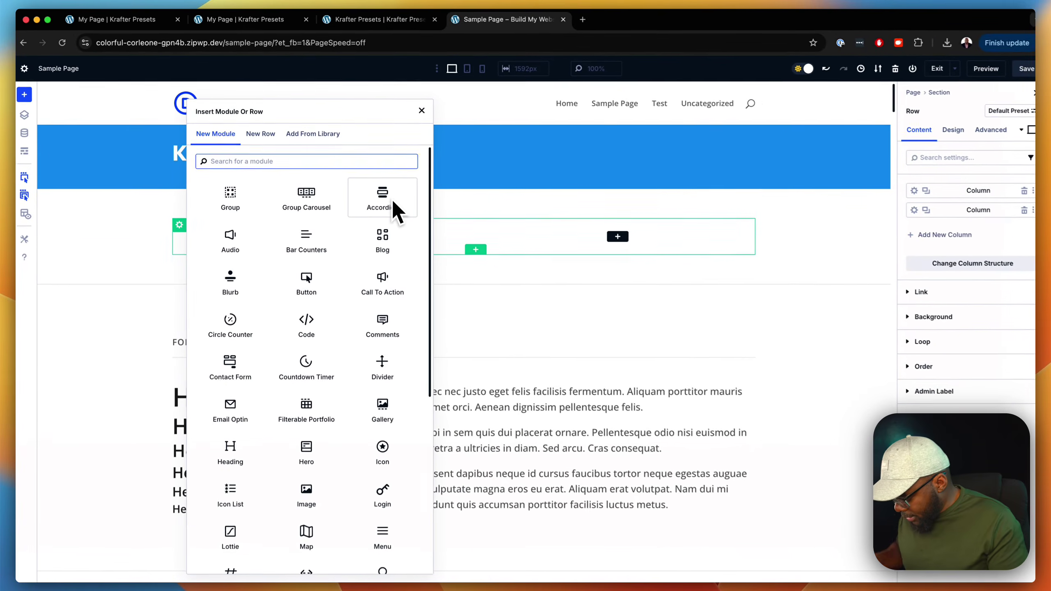
text(t)
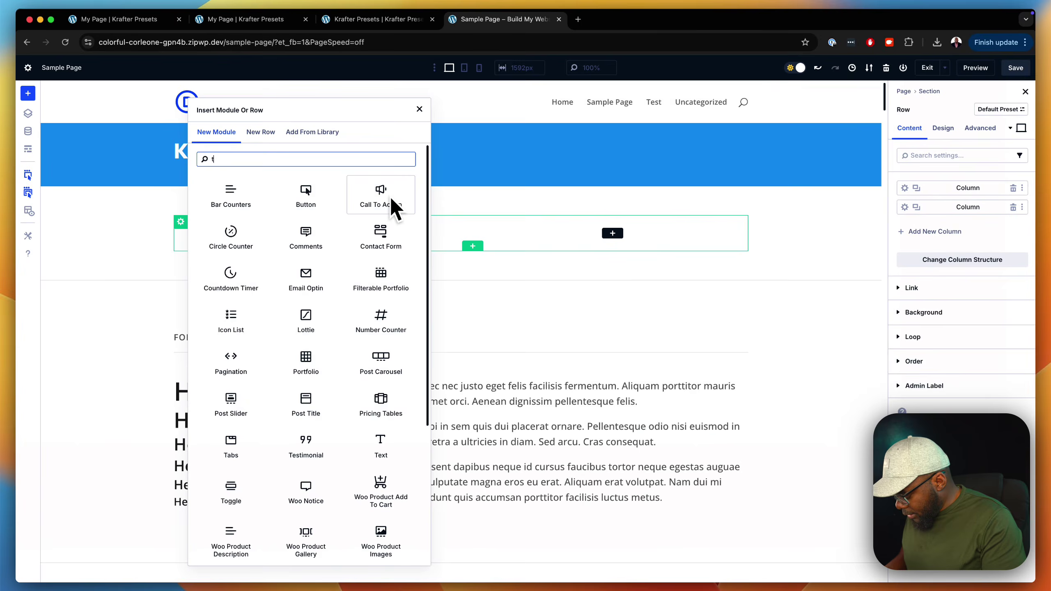
text(ext)
click(255, 198)
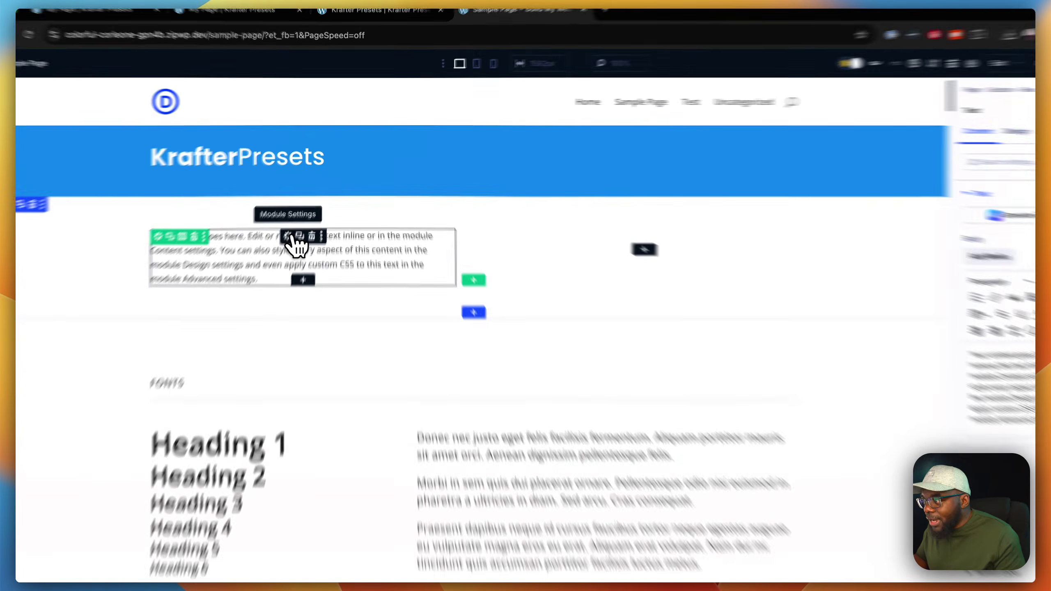
Apply the kp-body-text preset to the new Text module
click(289, 237)
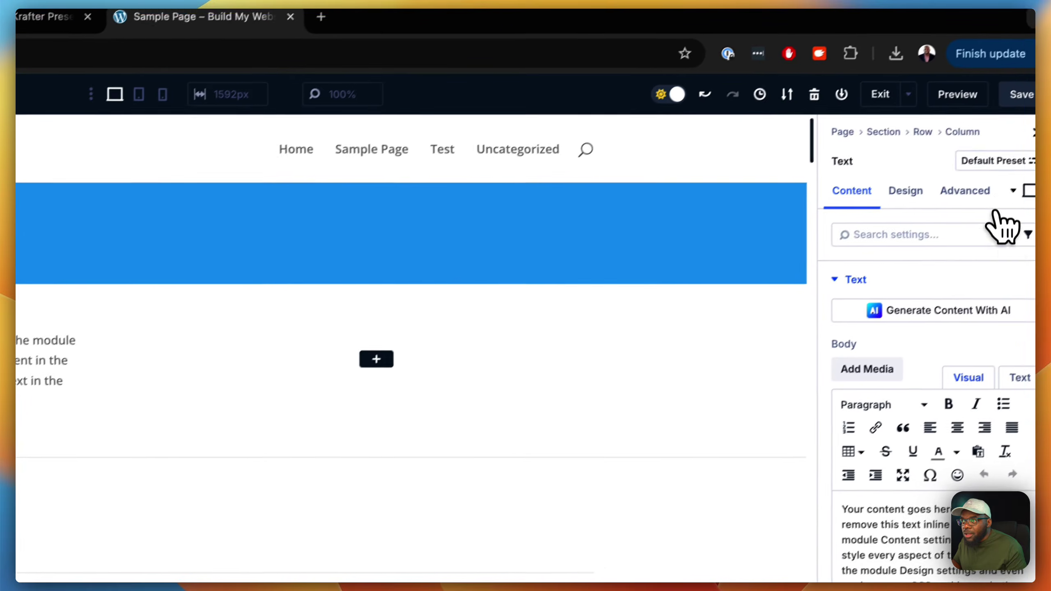
click(994, 161)
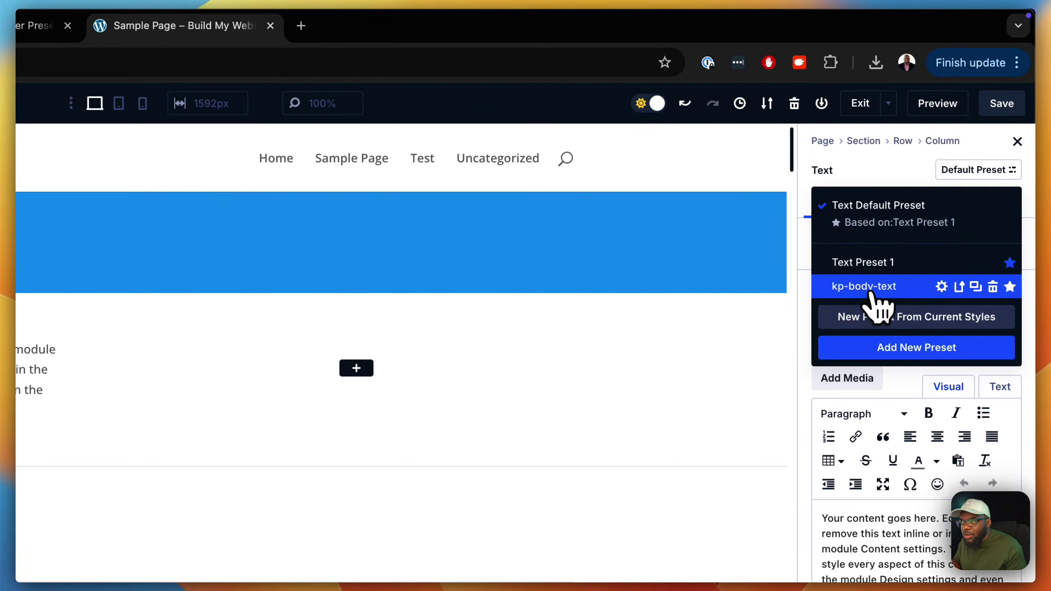
click(900, 286)
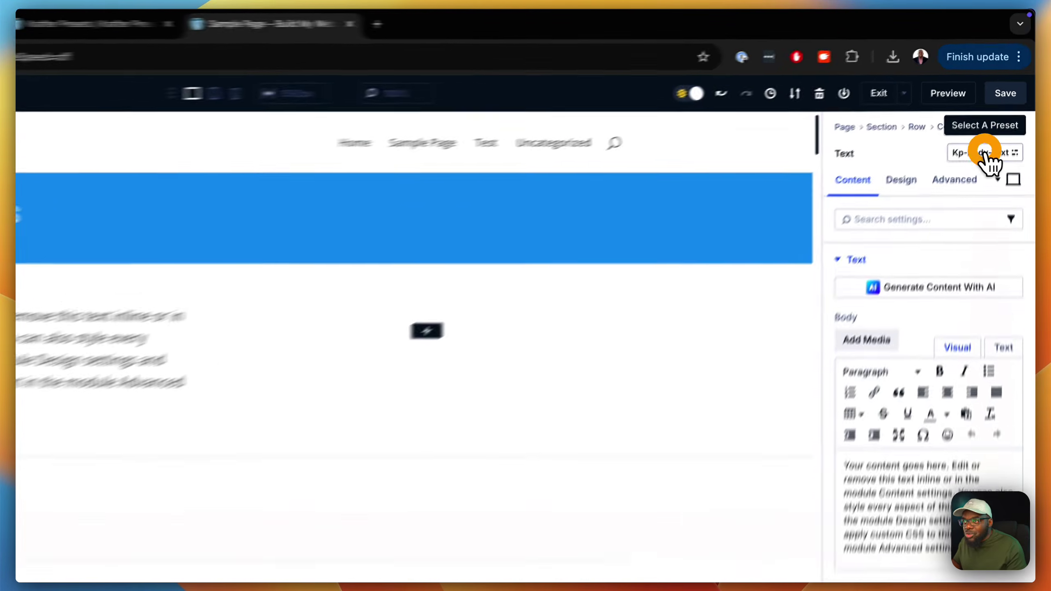
Assign kp-body-text as the default text preset and confirm the change
click(1000, 108)
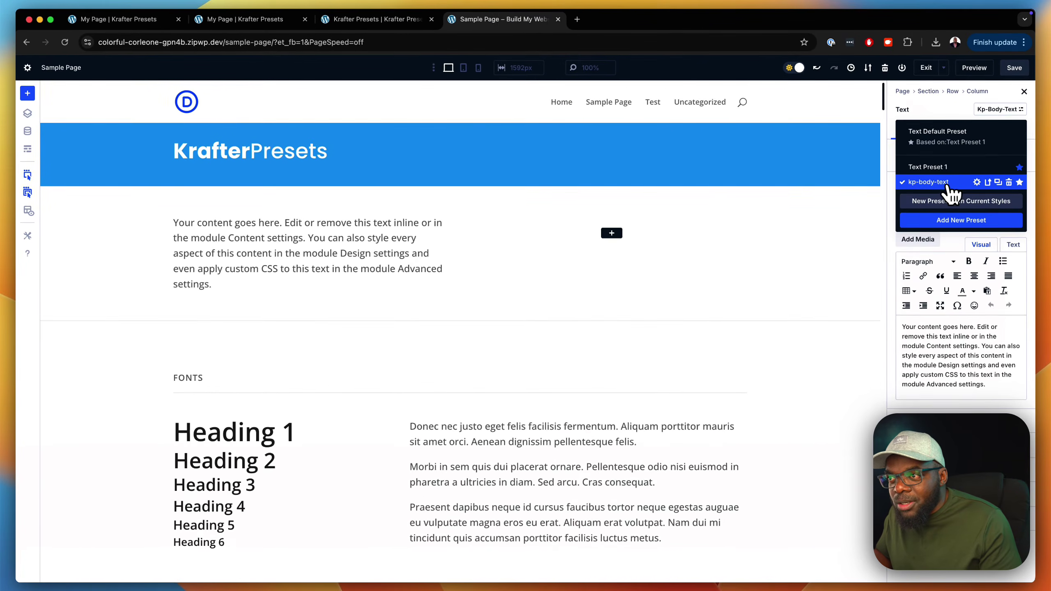
click(1019, 182)
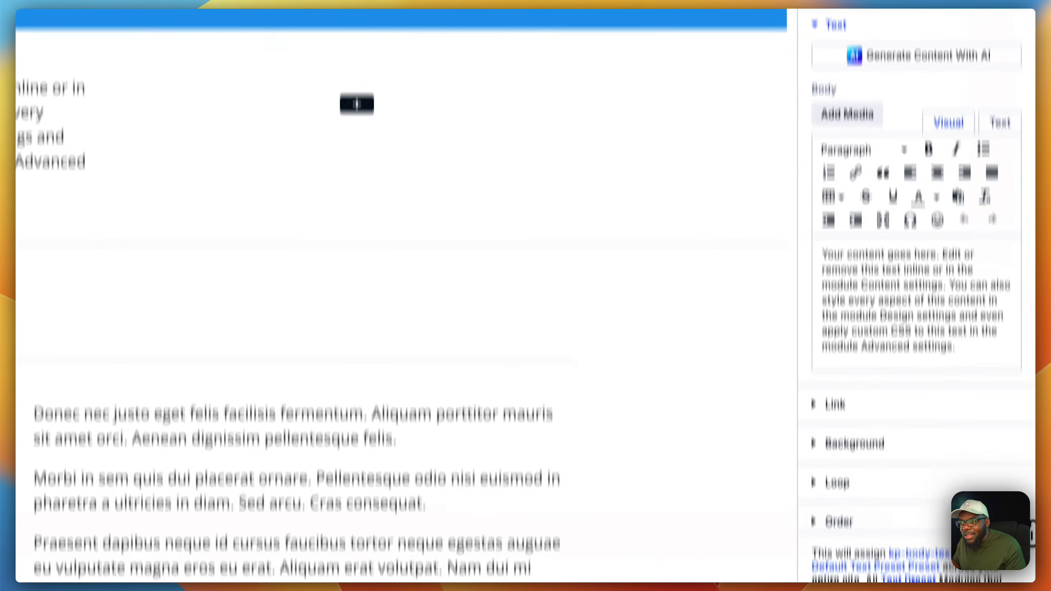
click(1022, 568)
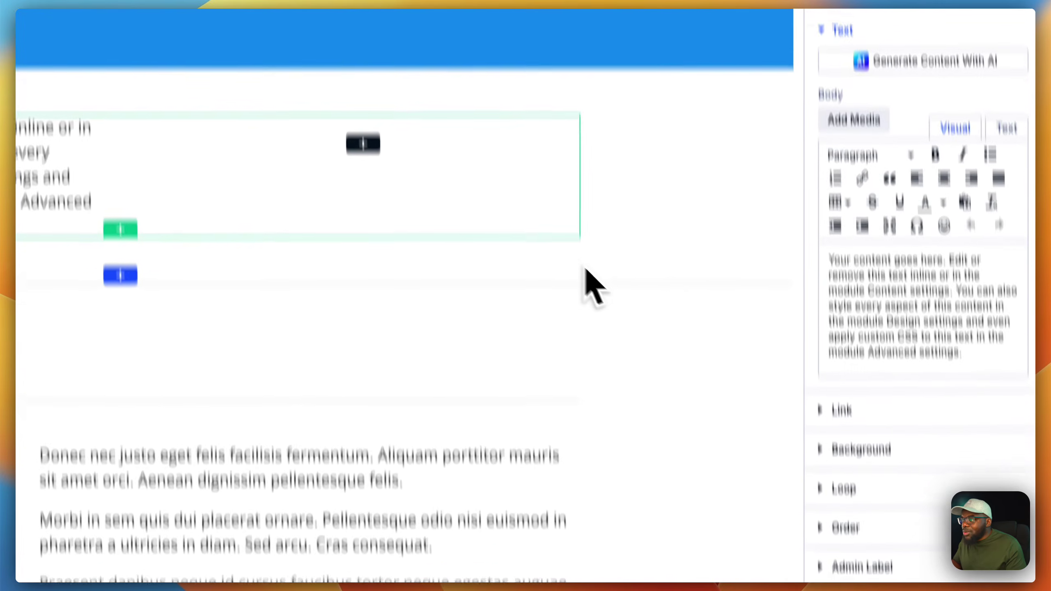
Add a Text module to the second column of the new section
click(356, 56)
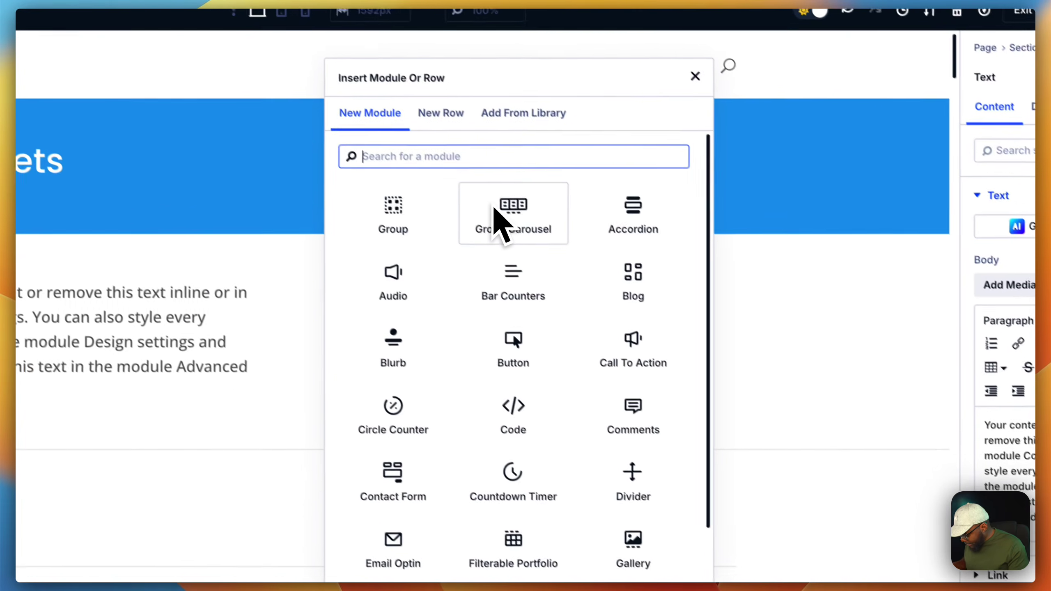
text(text)
click(408, 223)
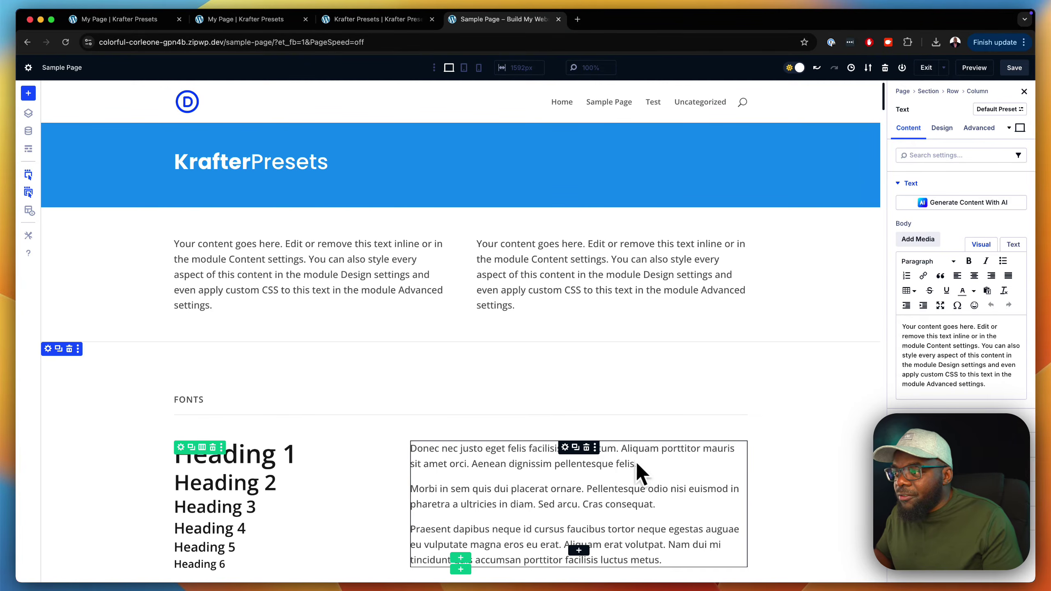
Look over the Buttons and Toggle sections of the imported layout
scroll(637, 461, down, 10)
scroll(658, 453, up, 2)
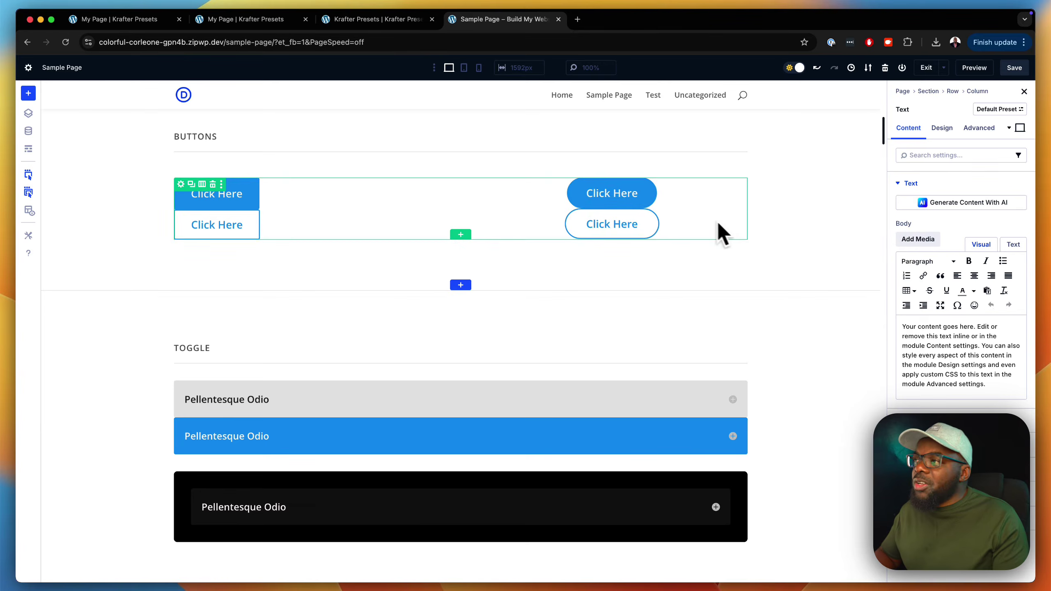
Open diviuniversity.com in a new browser tab and go to its Community portal
click(165, 22)
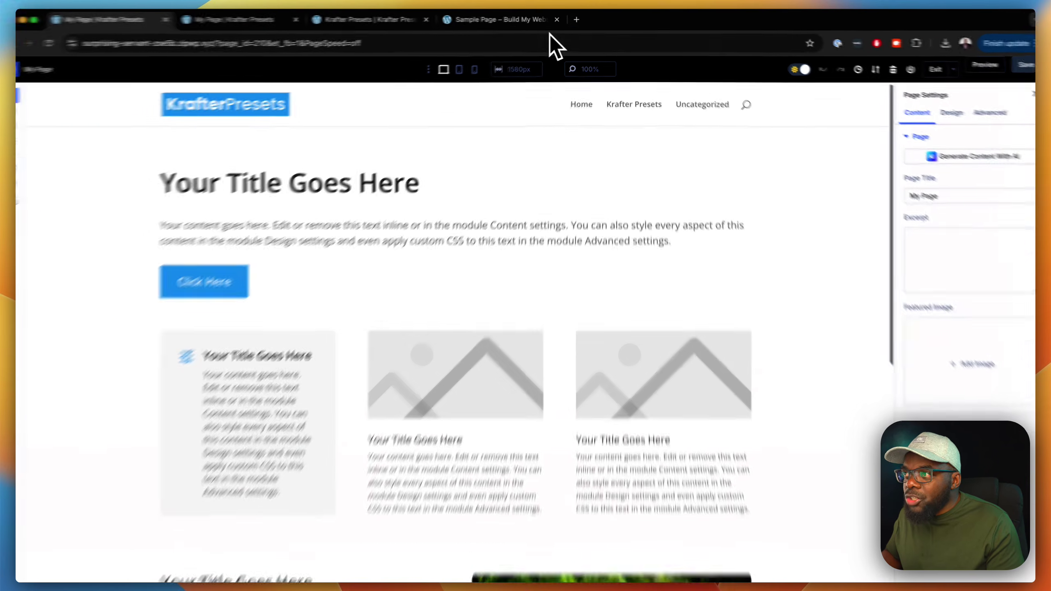
click(576, 19)
text(divi)
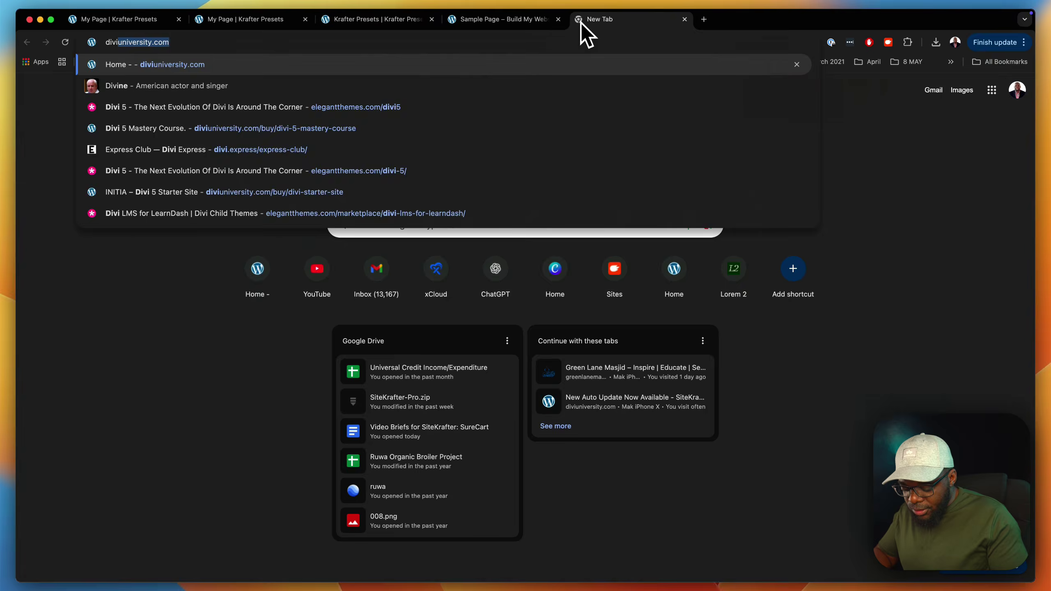
key(Return)
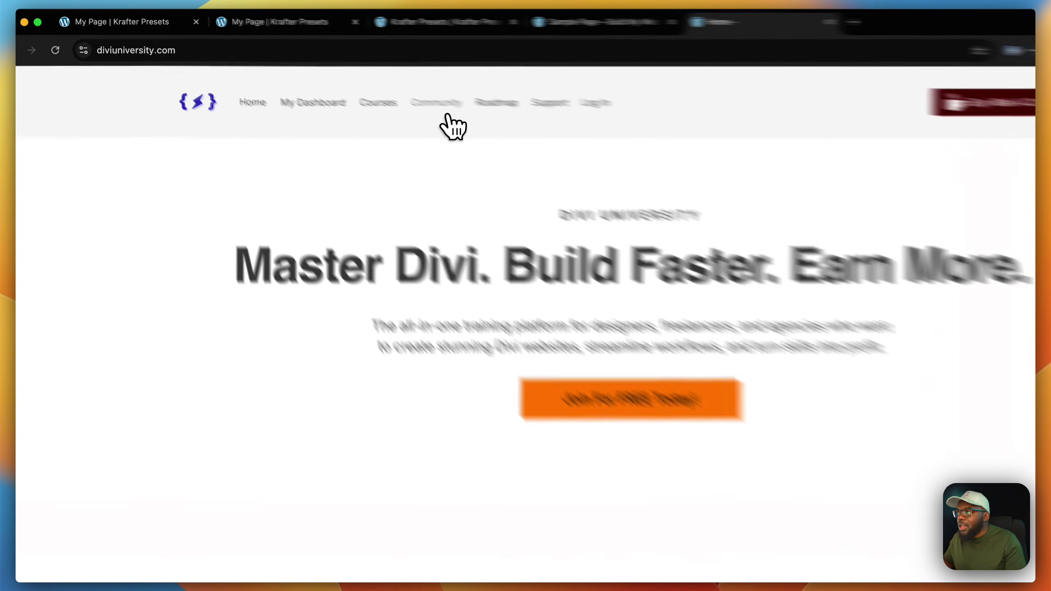
click(370, 85)
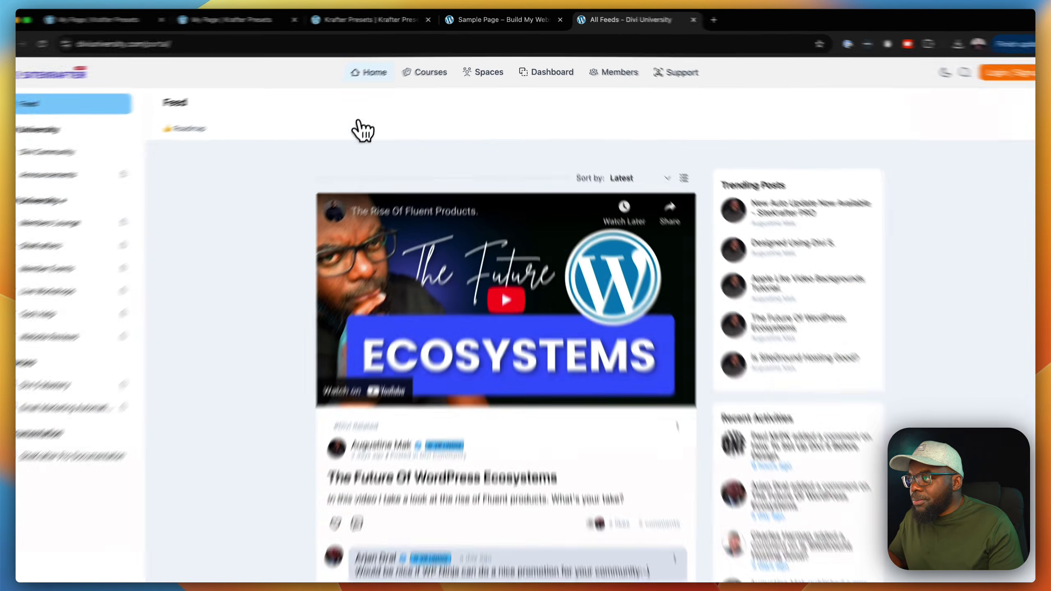
Return to the Divi University home page and open the page for buying the creator a coffee
click(380, 73)
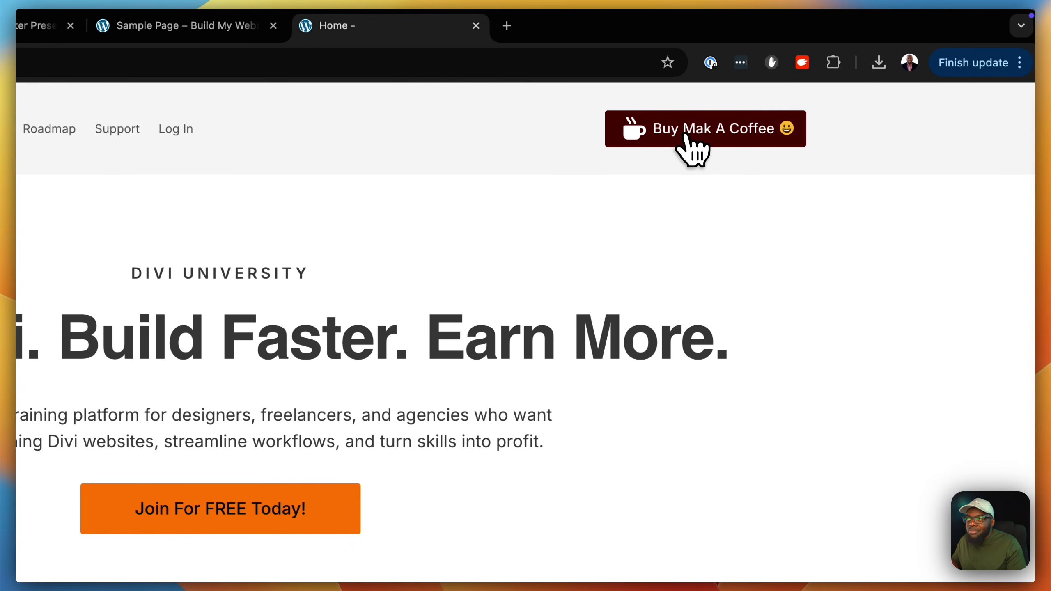
click(765, 136)
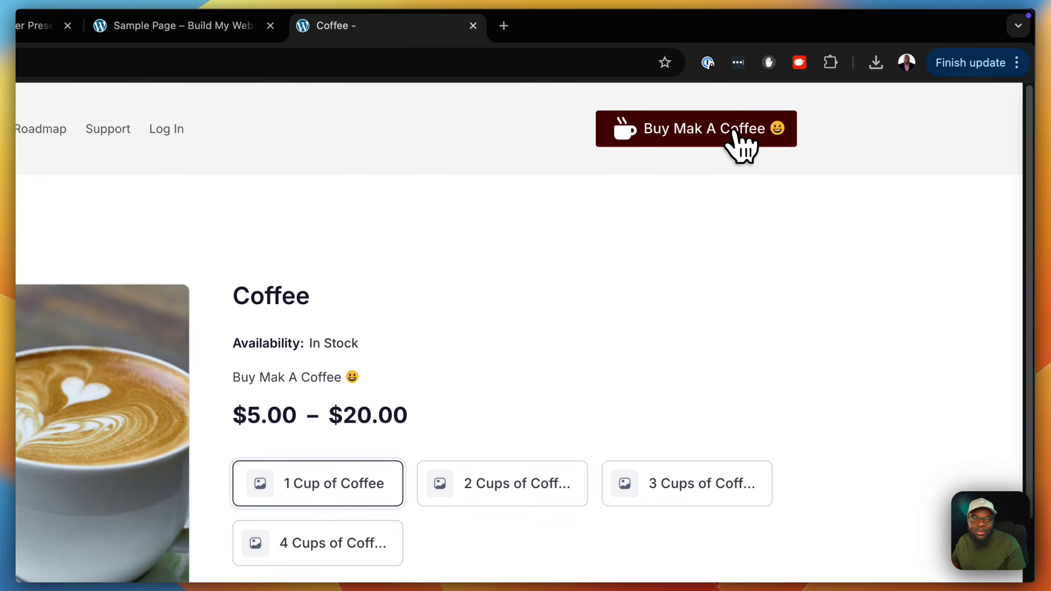